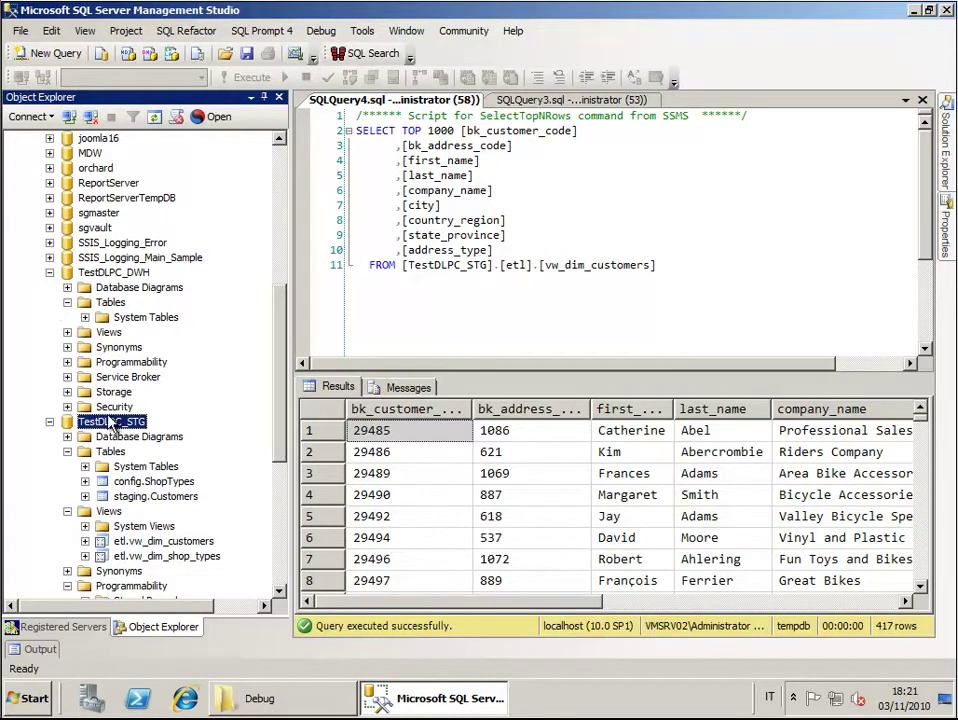
Return to TestDLPC_STG, select the whole customer view query, and enlarge the results grid.
{"action": "left_click", "coordinate": [120, 273]}
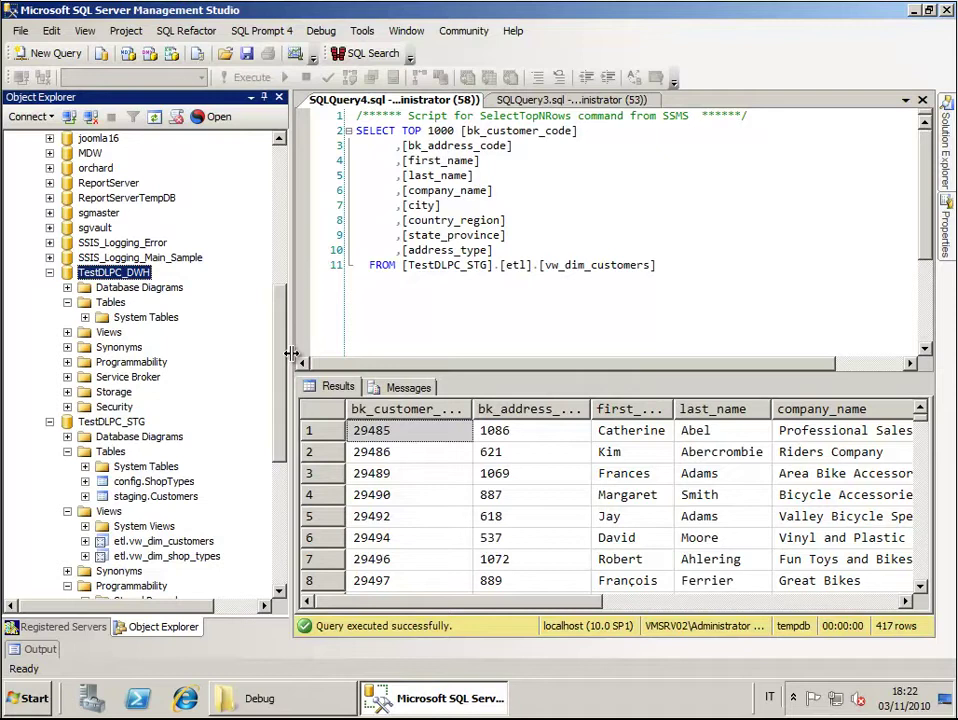
{"action": "left_click", "coordinate": [84, 421]}
{"action": "left_click", "coordinate": [680, 279]}
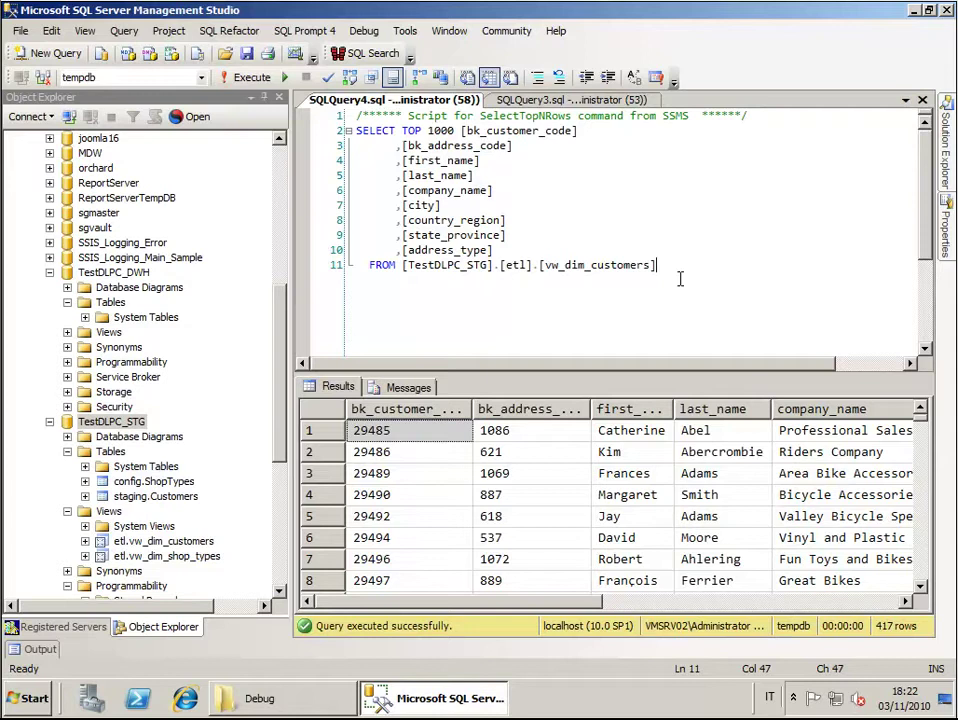
{"action": "key", "text": "ctrl+a"}
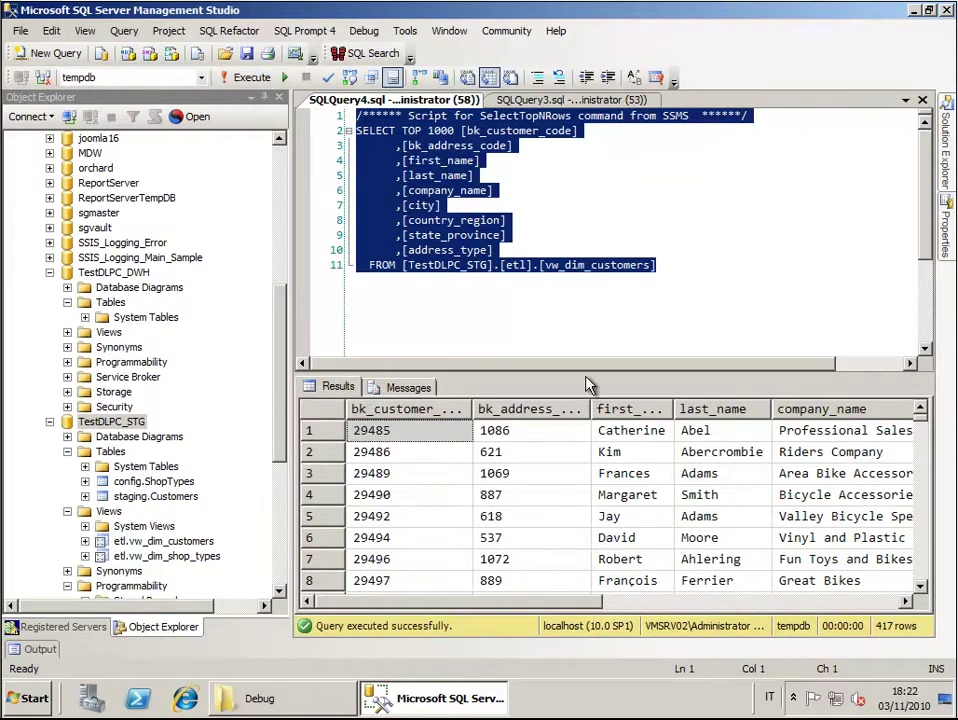
{"action": "left_click_drag", "start_coordinate": [597, 387], "coordinate": [597, 356]}
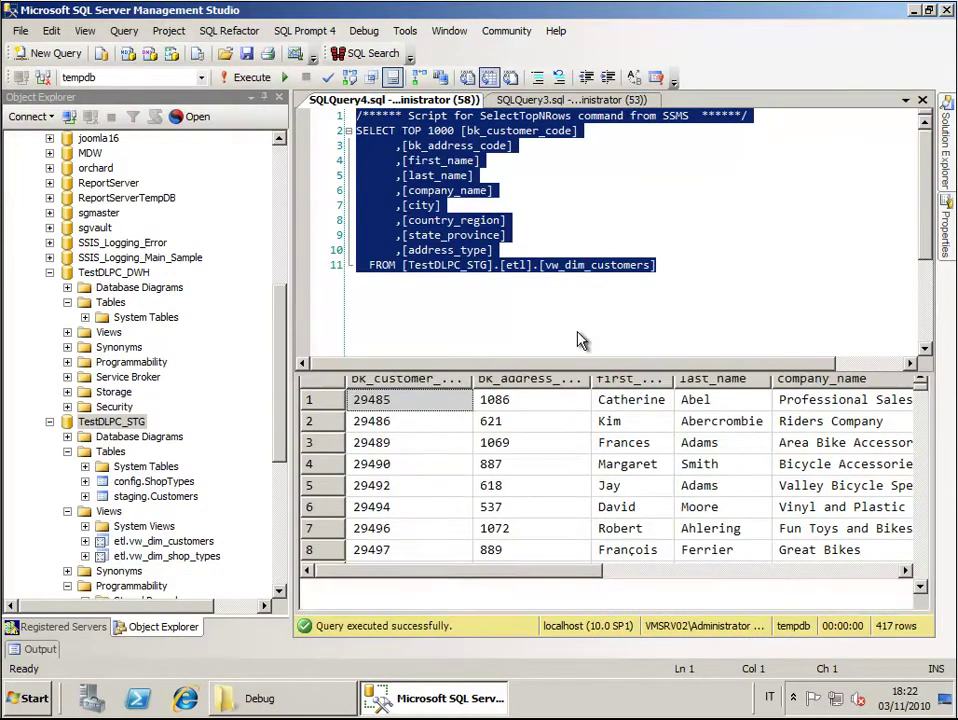
Review the column list on lines 3–10 and the results, then bring up the Debug folder.
{"action": "left_click", "coordinate": [398, 146]}
{"action": "left_click", "coordinate": [505, 250], "text": "shift"}
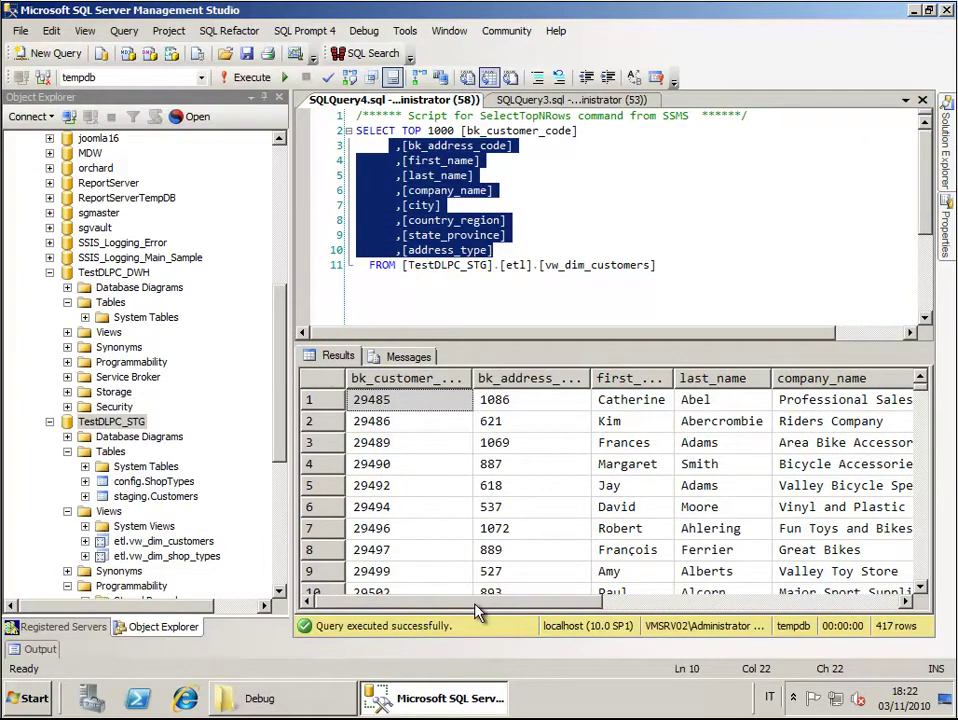
{"action": "left_click_drag", "start_coordinate": [474, 606], "coordinate": [782, 604]}
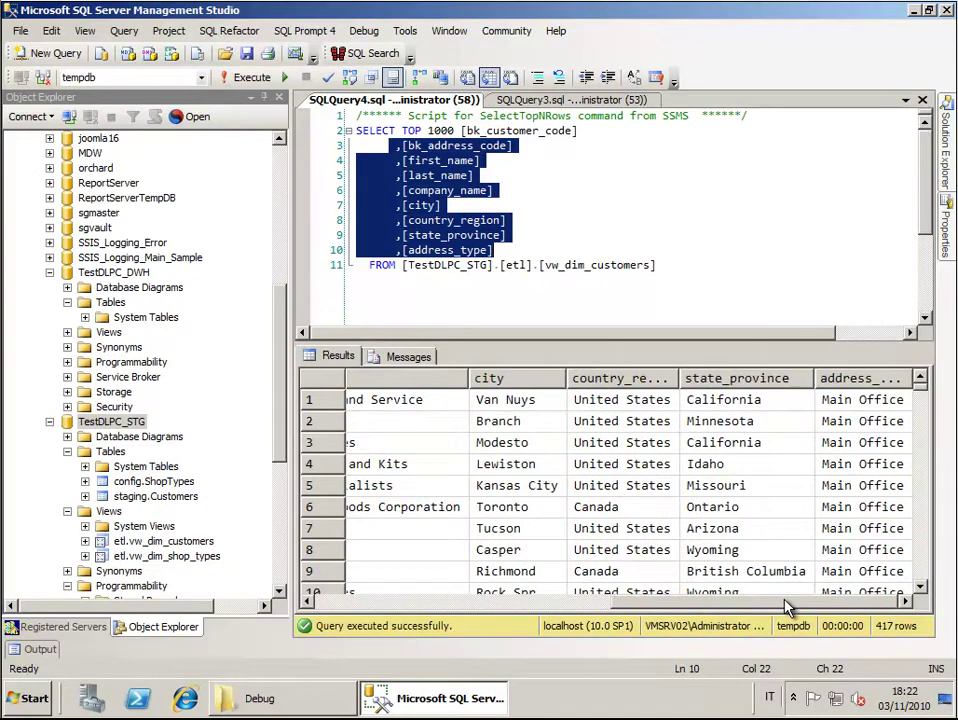
{"action": "left_click", "coordinate": [789, 258]}
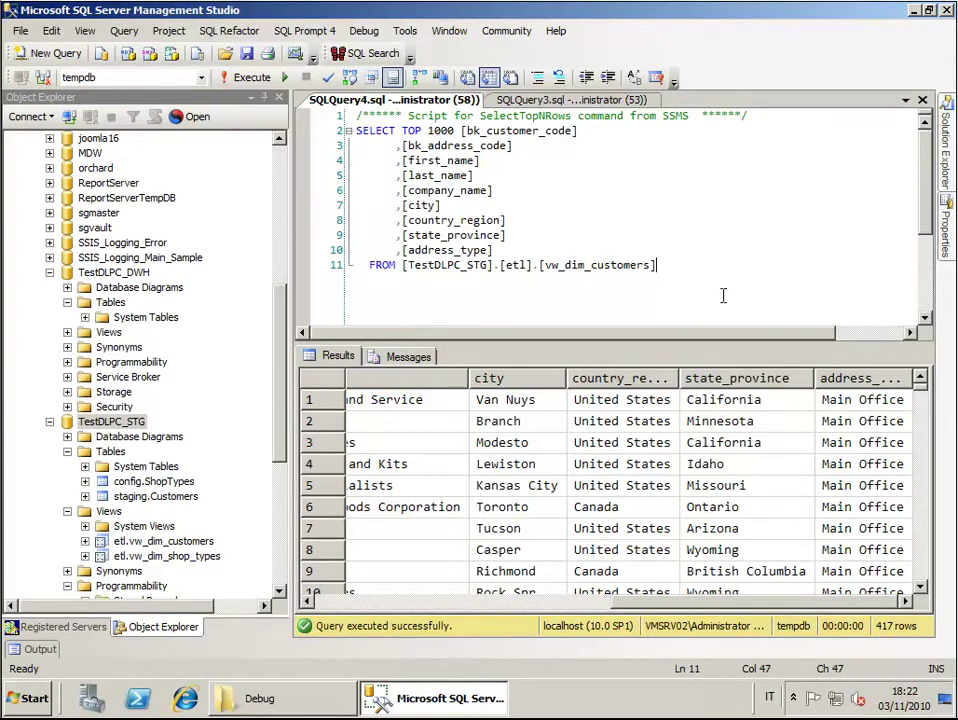
{"action": "left_click", "coordinate": [248, 698]}
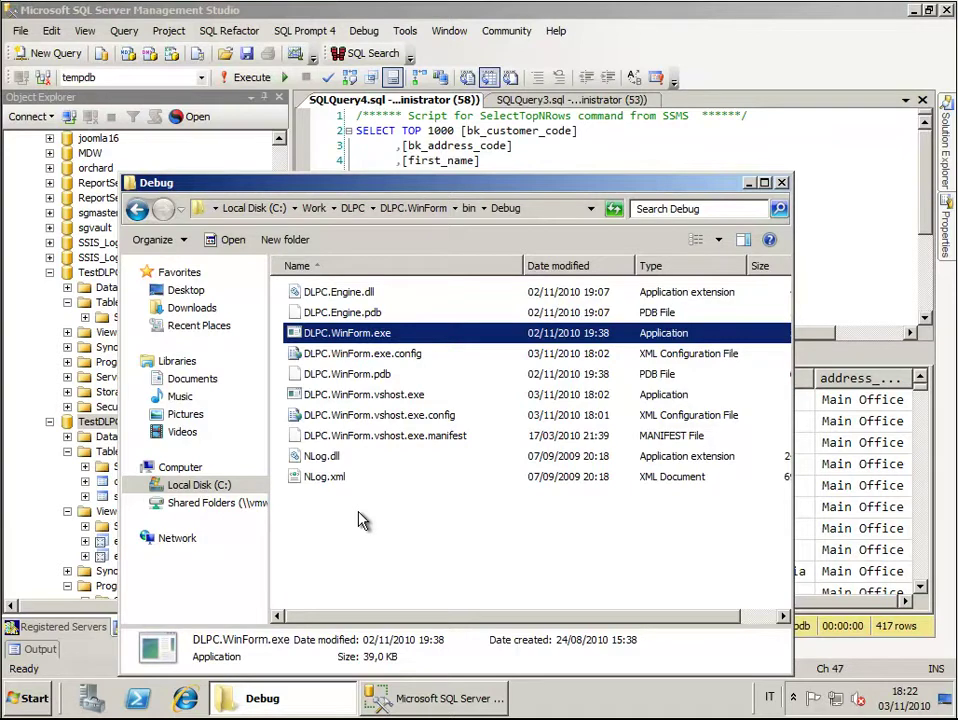
Launch DLPC.WinForm.exe to open Dimension Loader Package Creator v1.0.0.5 beta.
{"action": "double_click", "coordinate": [374, 342]}
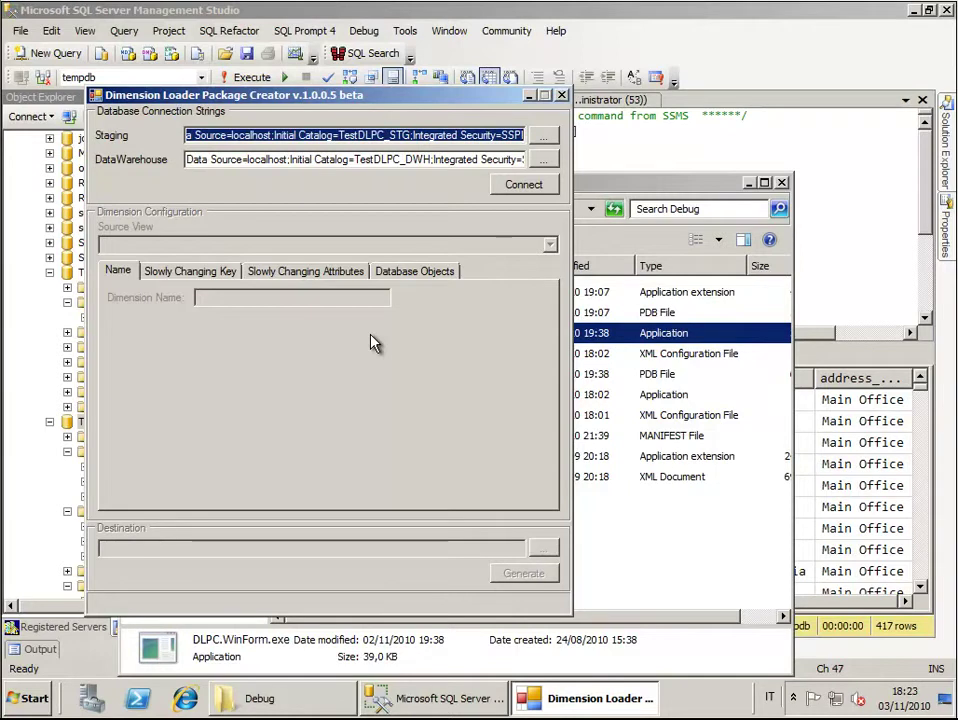
Connect both databases, keep source view [etl].[vw_dim_customers], and check the dimension name and destination path.
{"action": "left_click", "coordinate": [522, 190]}
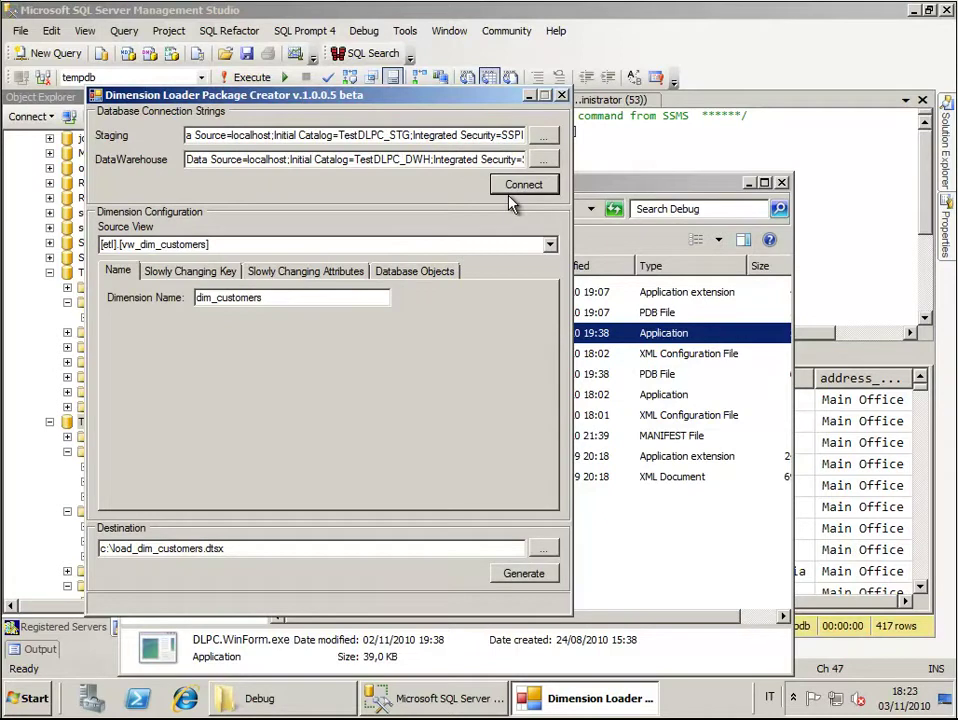
{"action": "left_click", "coordinate": [552, 245]}
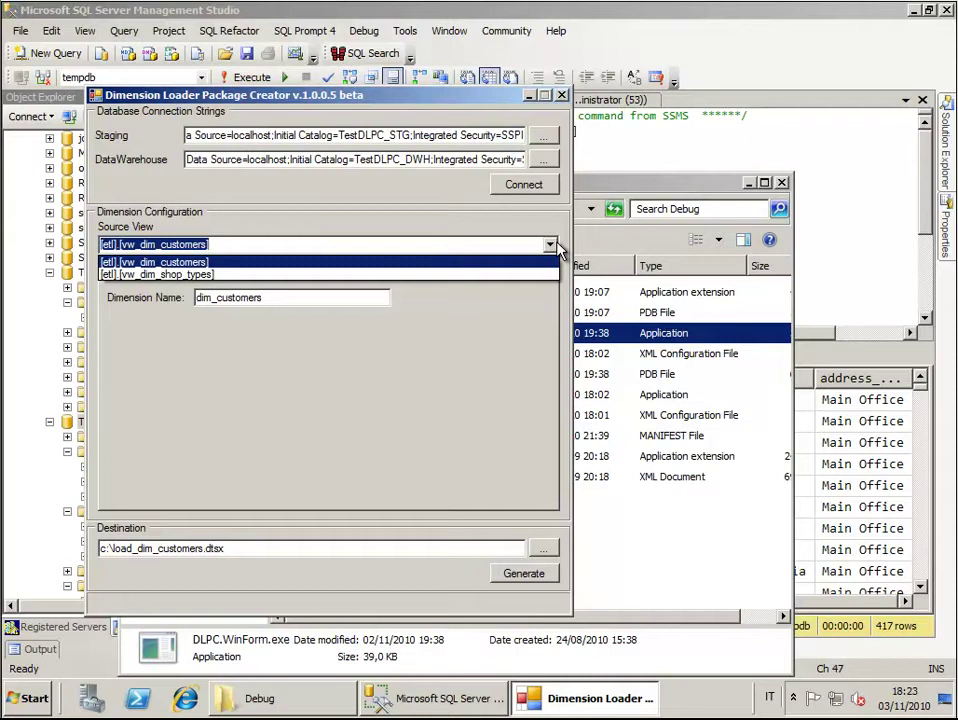
{"action": "left_click", "coordinate": [246, 263]}
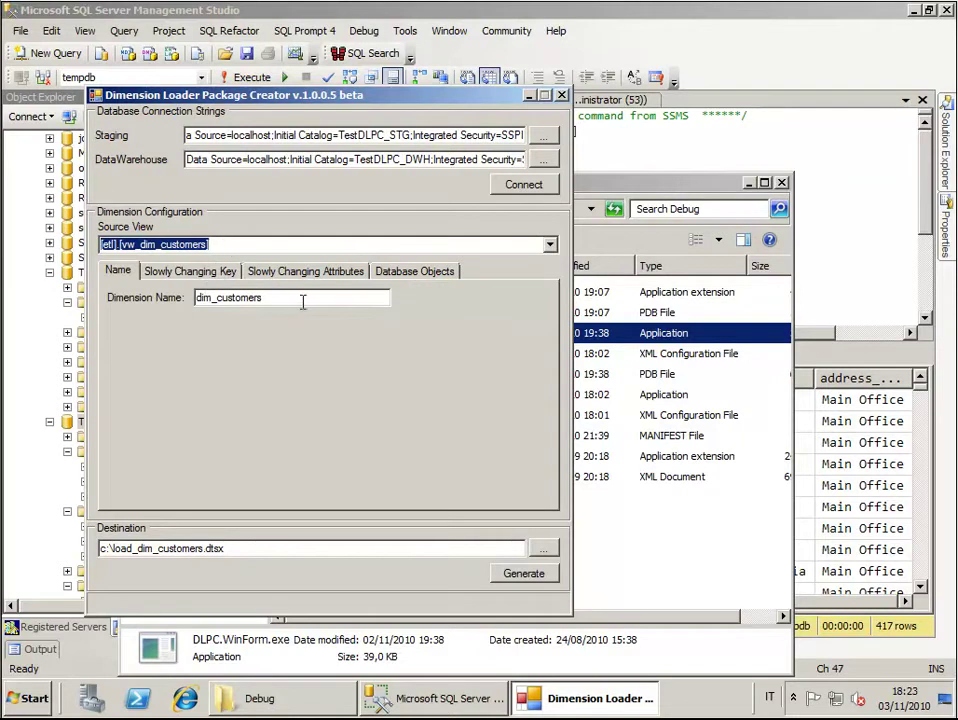
{"action": "left_click_drag", "start_coordinate": [301, 299], "coordinate": [175, 306]}
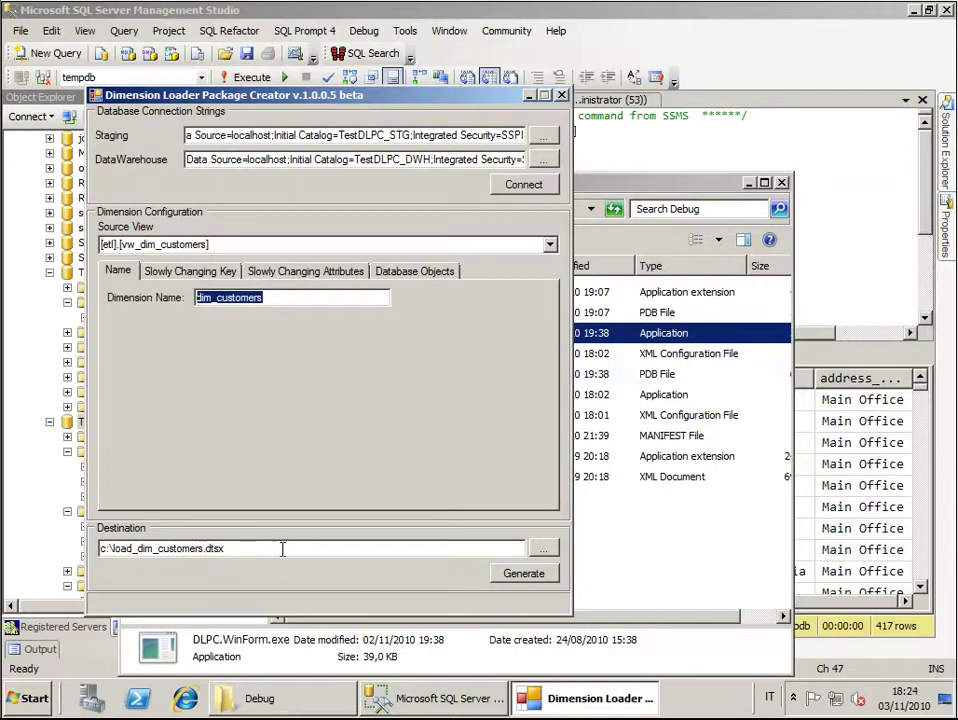
{"action": "left_click_drag", "start_coordinate": [284, 552], "coordinate": [47, 550]}
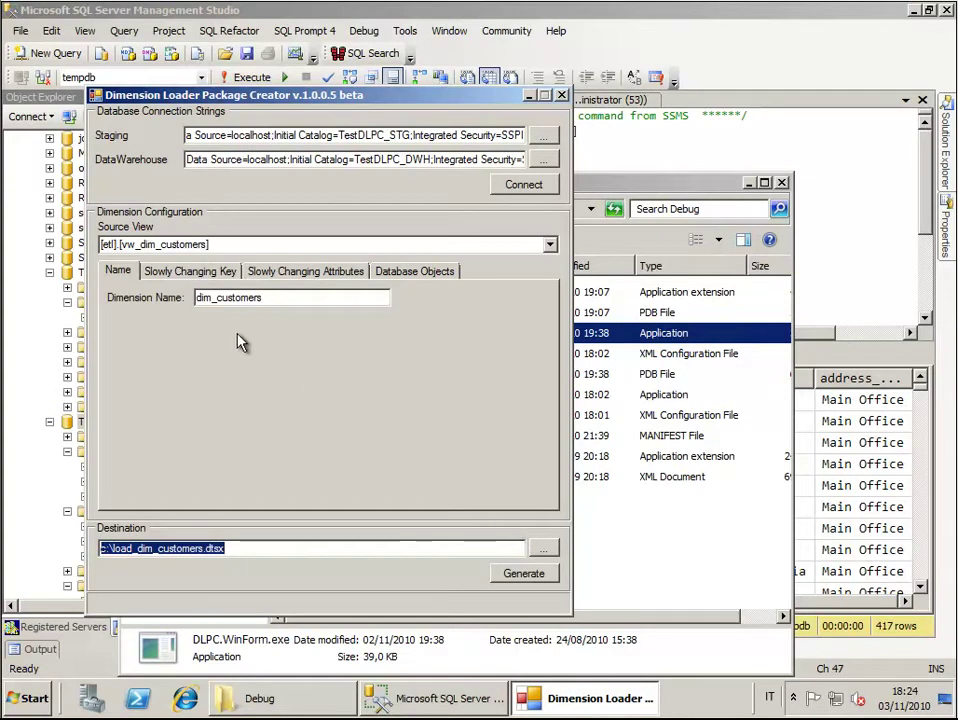
{"action": "left_click", "coordinate": [218, 272]}
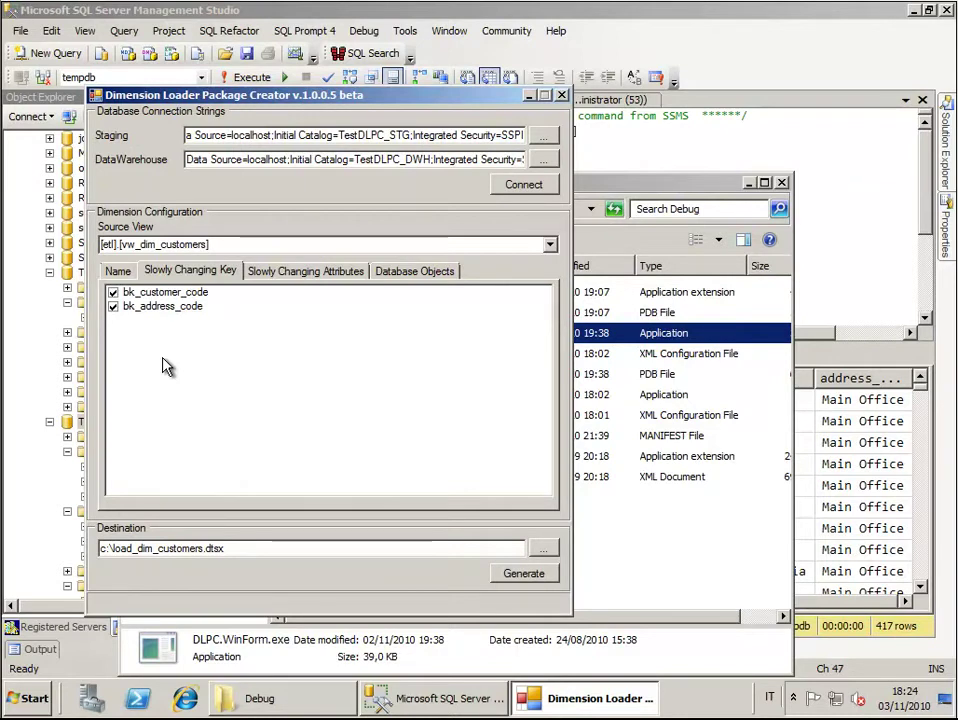
Uncheck bk_address_code so bk_customer_code is the only key, and review the Type 1 attributes.
{"action": "left_click", "coordinate": [115, 306]}
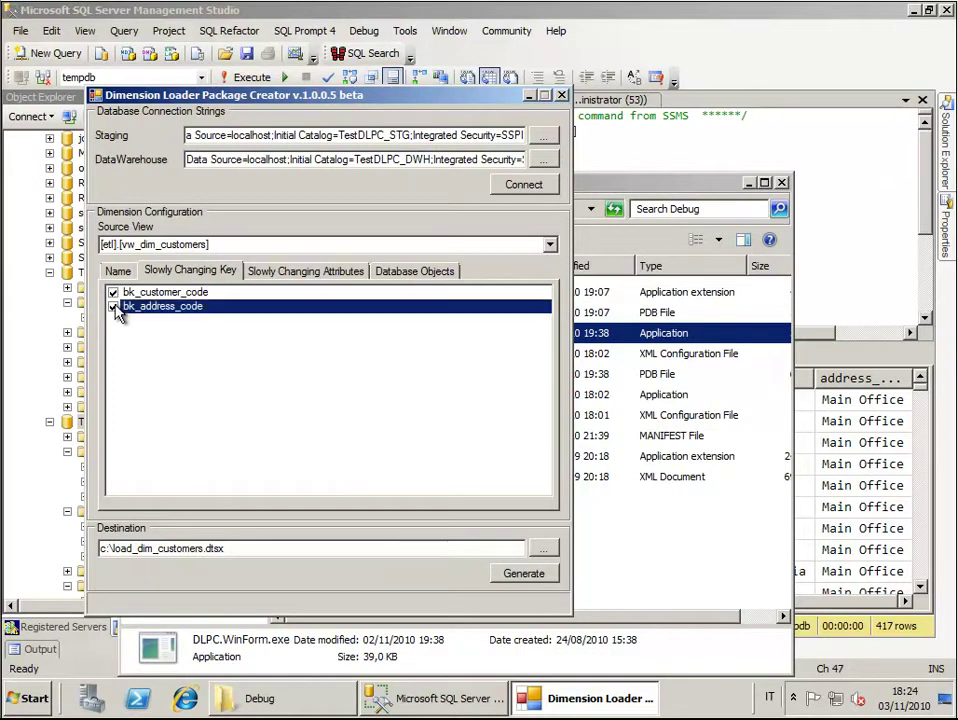
{"action": "left_click", "coordinate": [114, 307]}
{"action": "left_click", "coordinate": [290, 275]}
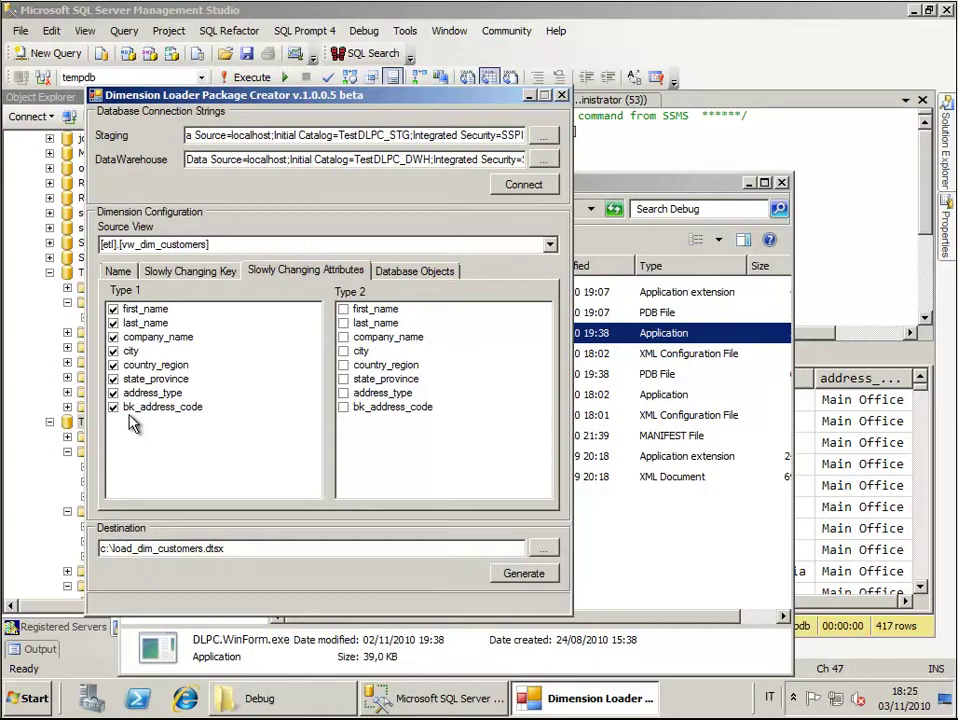
{"action": "left_click", "coordinate": [190, 271]}
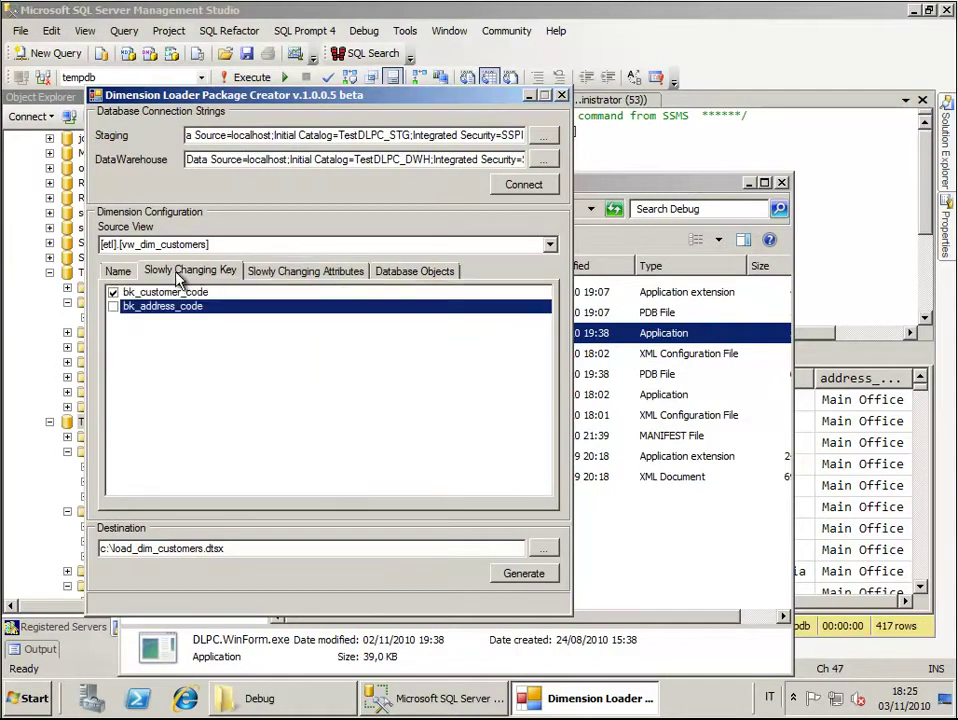
Generate c:\load_dim_customers.dtsx, confirm validation success and 5124 ms elapsed, then close the log and tool.
{"action": "left_click", "coordinate": [118, 271]}
{"action": "left_click", "coordinate": [526, 575]}
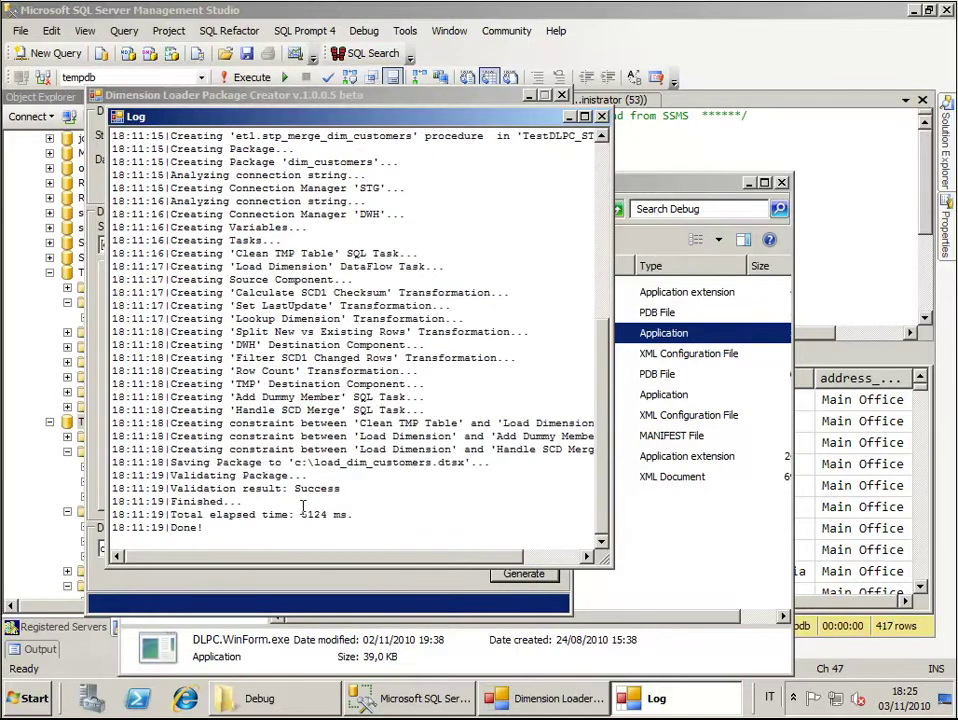
{"action": "left_click_drag", "start_coordinate": [295, 514], "coordinate": [362, 514]}
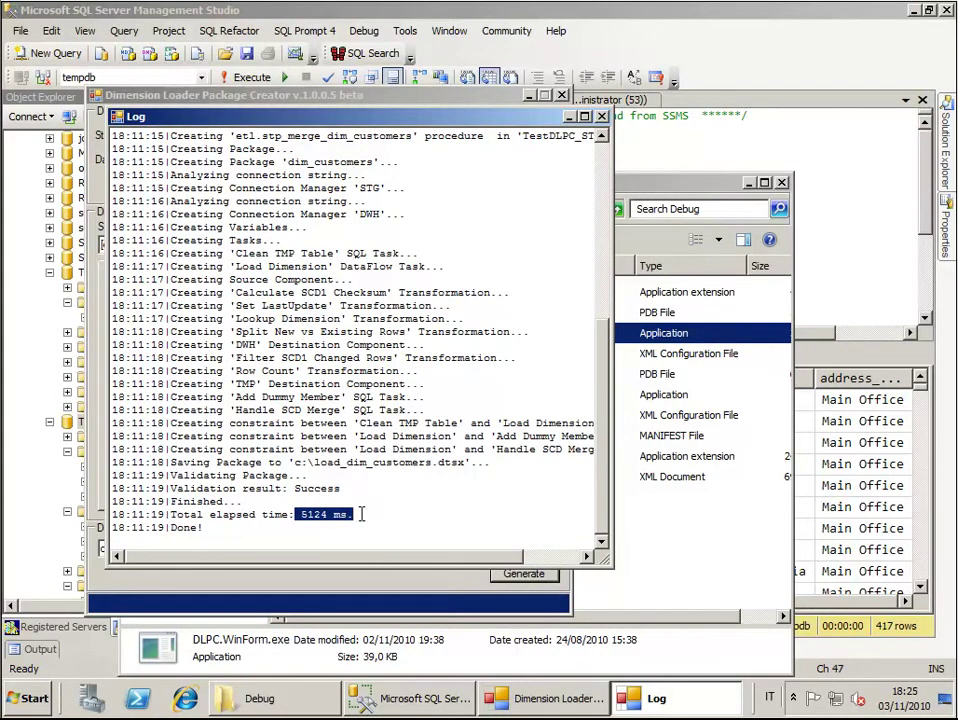
{"action": "left_click", "coordinate": [601, 117]}
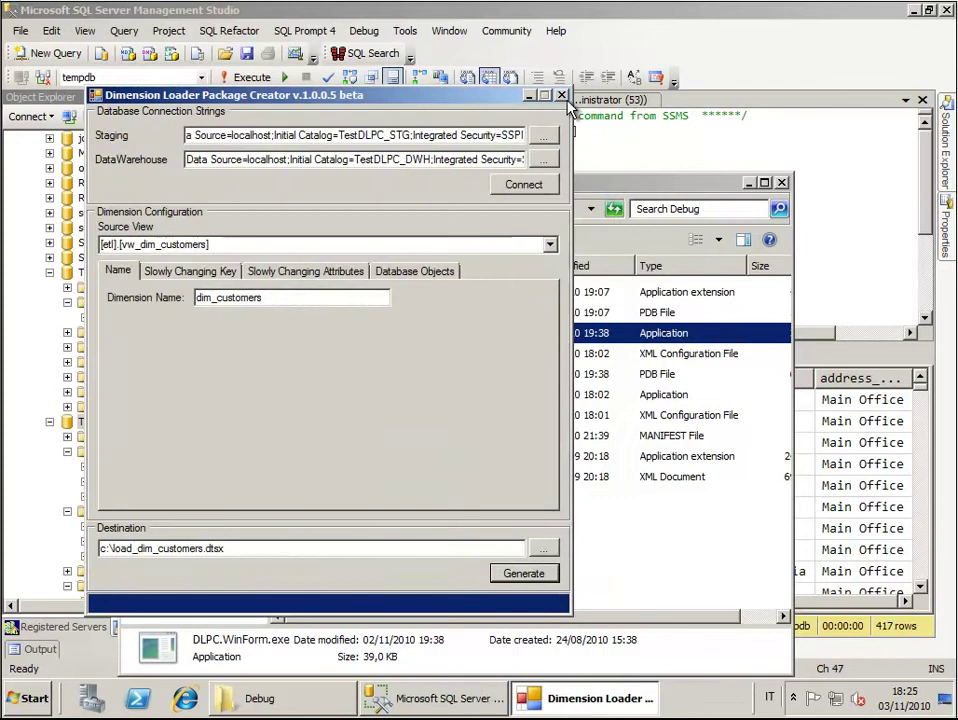
{"action": "left_click", "coordinate": [562, 96]}
Refresh staging Stored Procedures to reveal etl.stp_add_dummy_dim_customers and etl.stp_merge_dim_customers.
{"action": "left_click", "coordinate": [100, 421]}
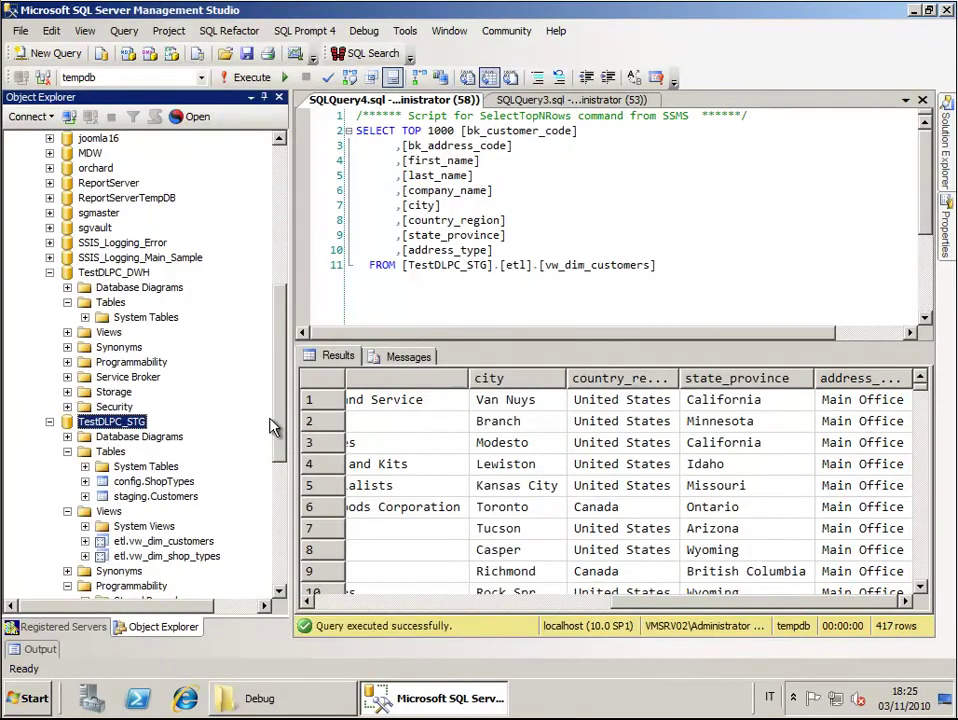
{"action": "left_click_drag", "start_coordinate": [271, 423], "coordinate": [280, 470]}
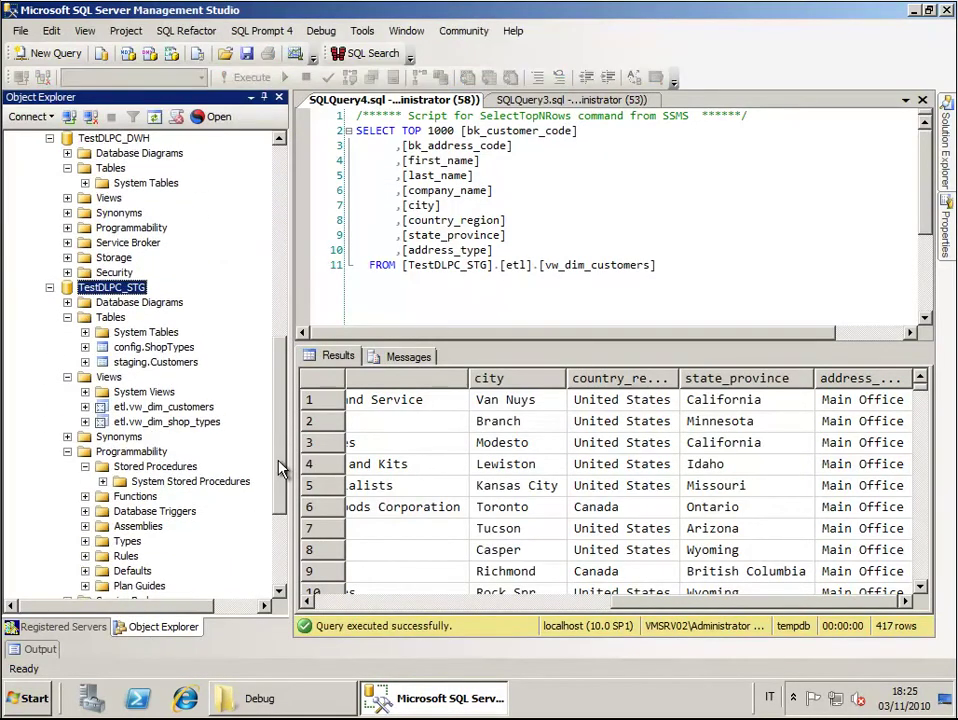
{"action": "right_click", "coordinate": [148, 467]}
{"action": "left_click", "coordinate": [192, 606]}
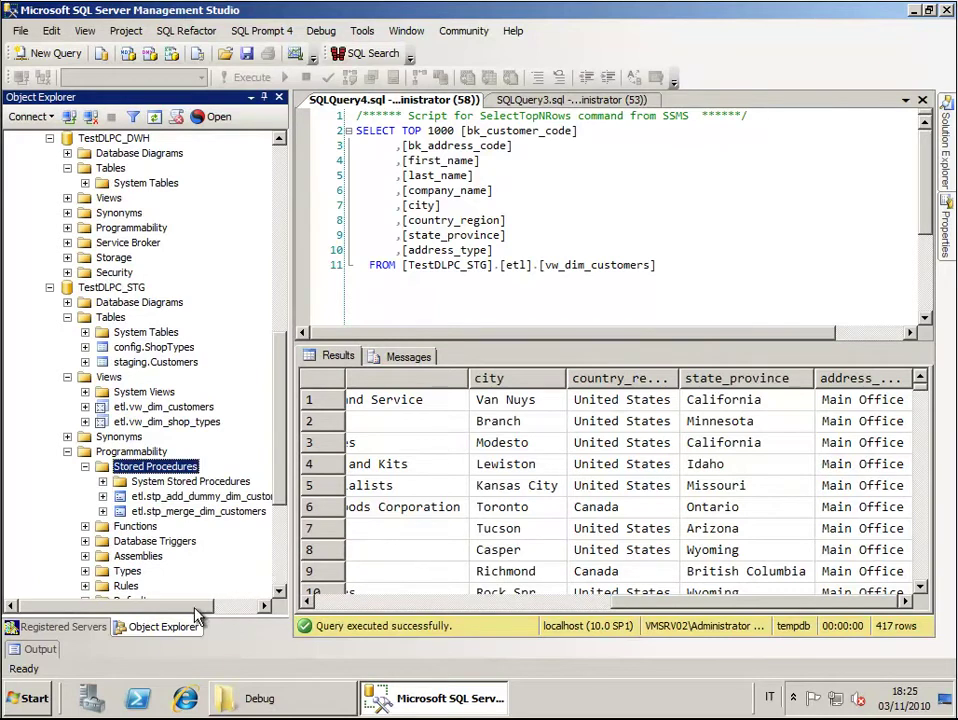
{"action": "scroll", "coordinate": [265, 578], "scroll_direction": "right", "scroll_amount": 3}
{"action": "left_click", "coordinate": [150, 496]}
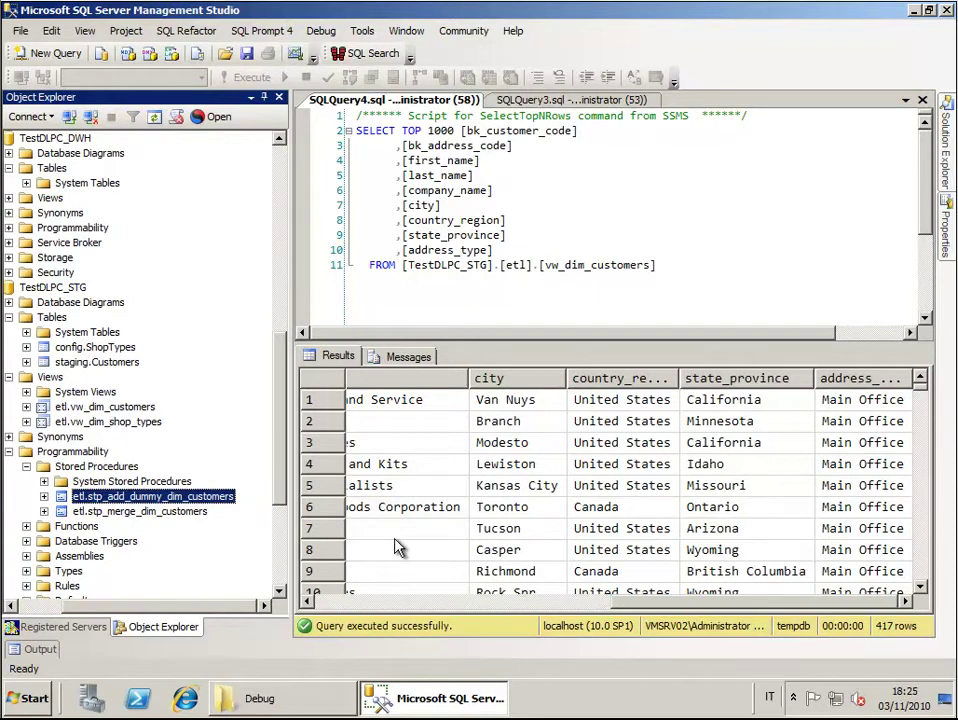
{"action": "left_click", "coordinate": [200, 511]}
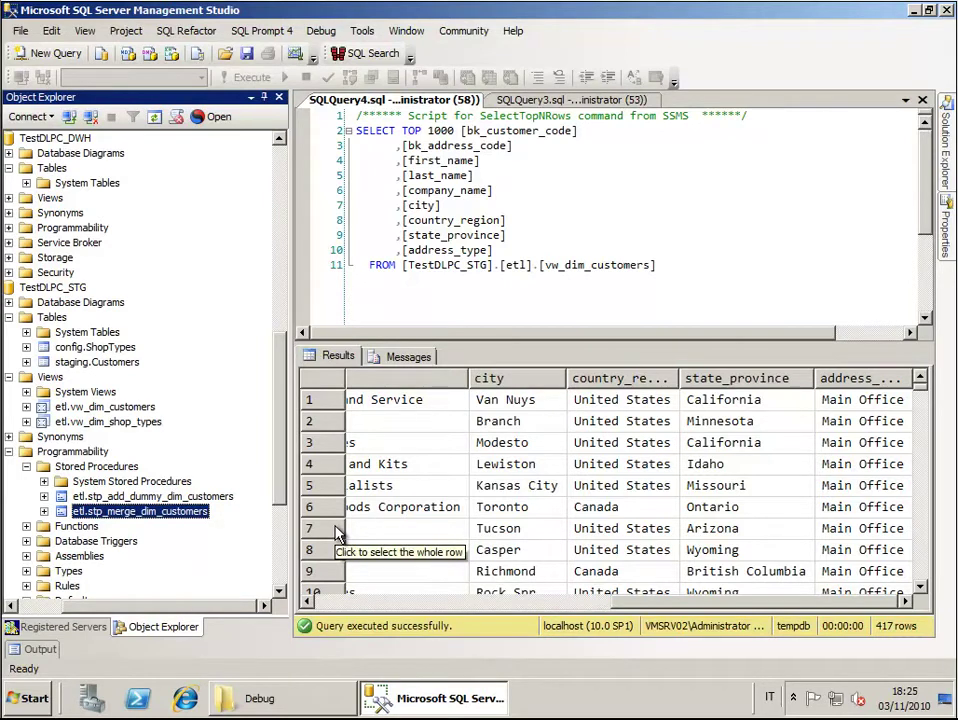
{"action": "left_click_drag", "start_coordinate": [188, 606], "coordinate": [150, 606]}
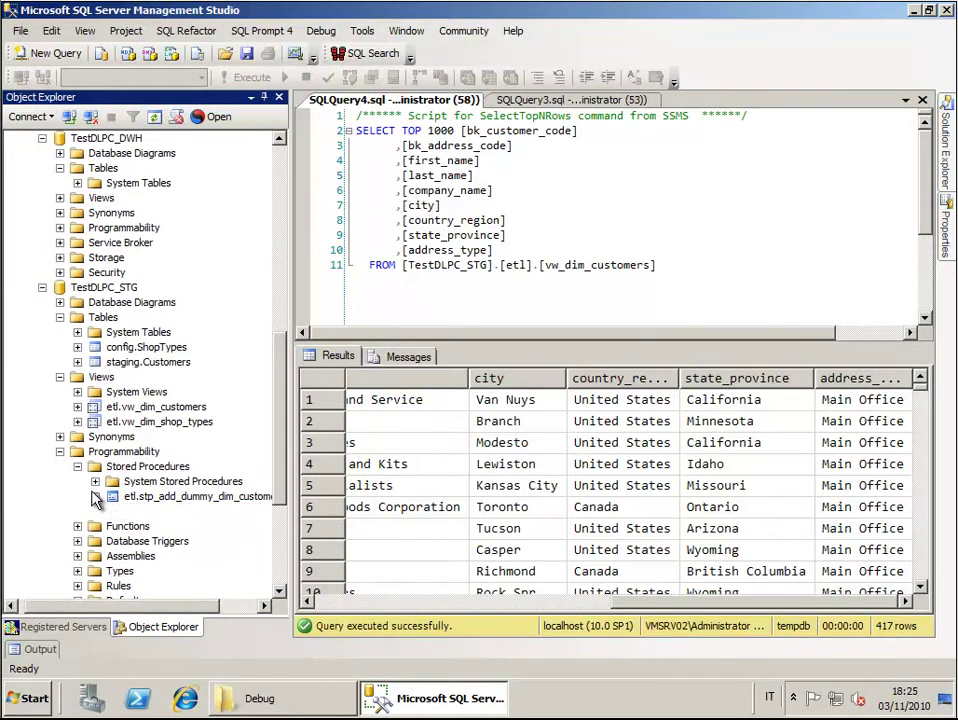
Refresh the staging Tables folder and select the new tmp.dim_customers table.
{"action": "right_click", "coordinate": [95, 317]}
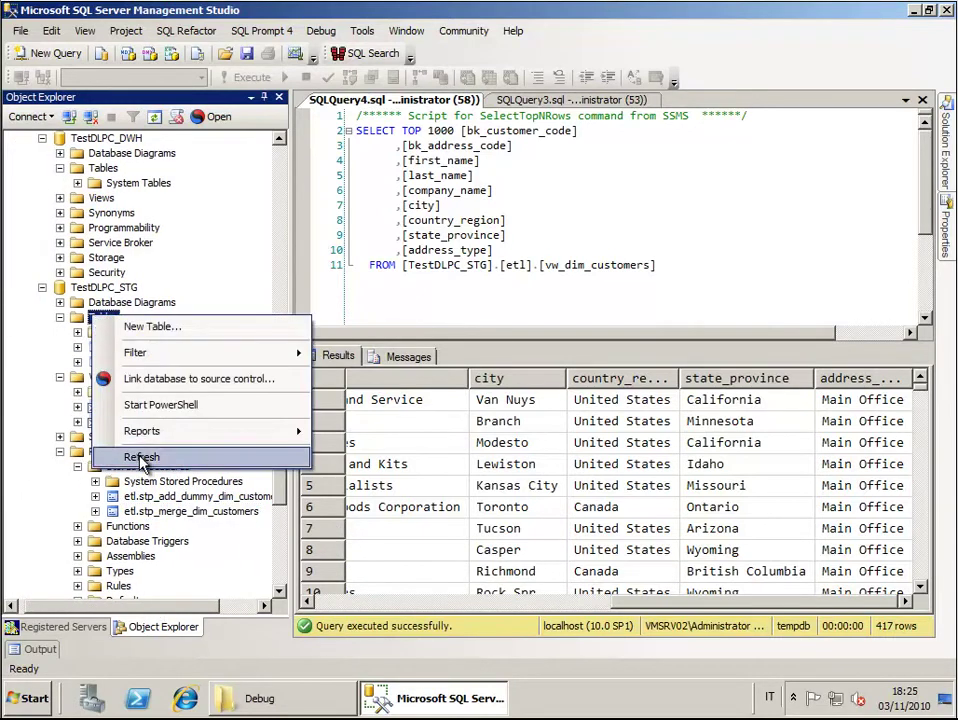
{"action": "left_click", "coordinate": [141, 456]}
{"action": "left_click", "coordinate": [150, 377]}
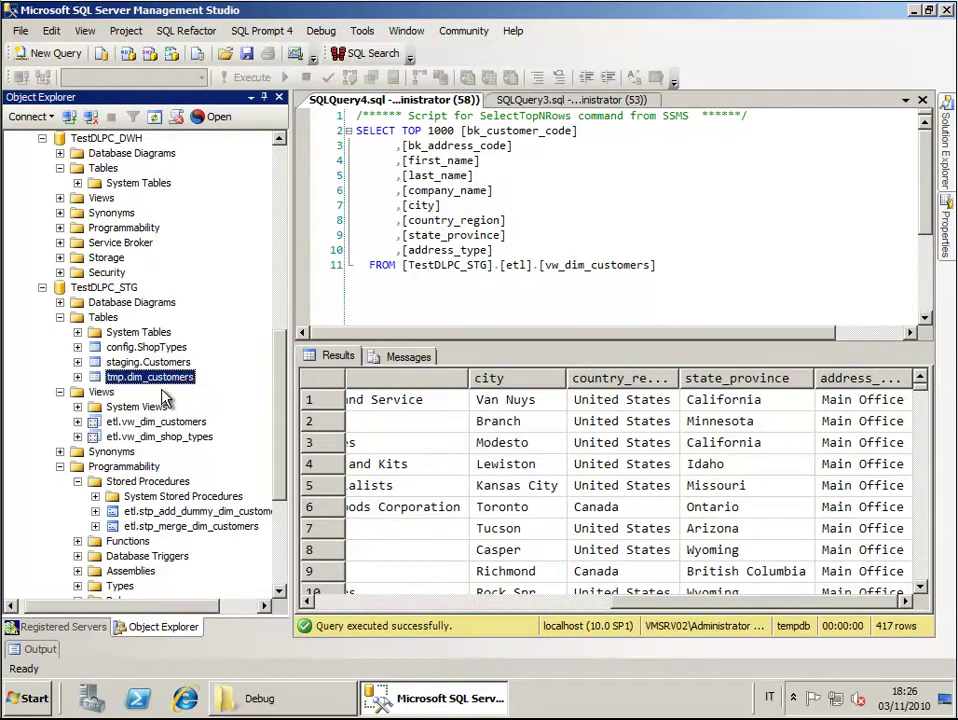
{"action": "left_click", "coordinate": [228, 528]}
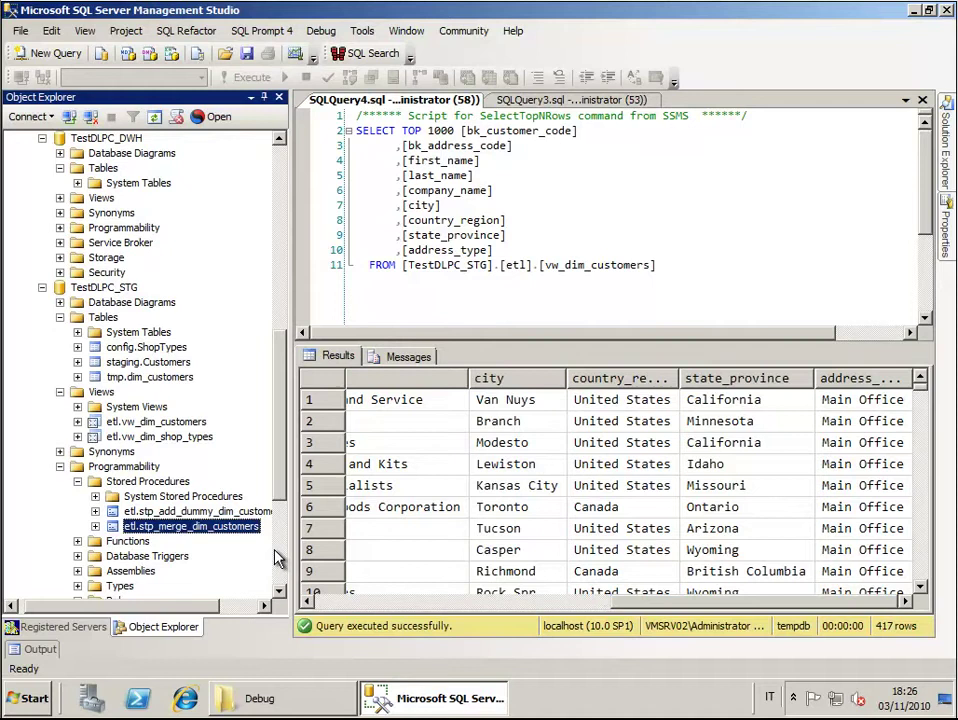
Refresh the Tables list of the TestDLPC_DWH warehouse database.
{"action": "left_click", "coordinate": [106, 138]}
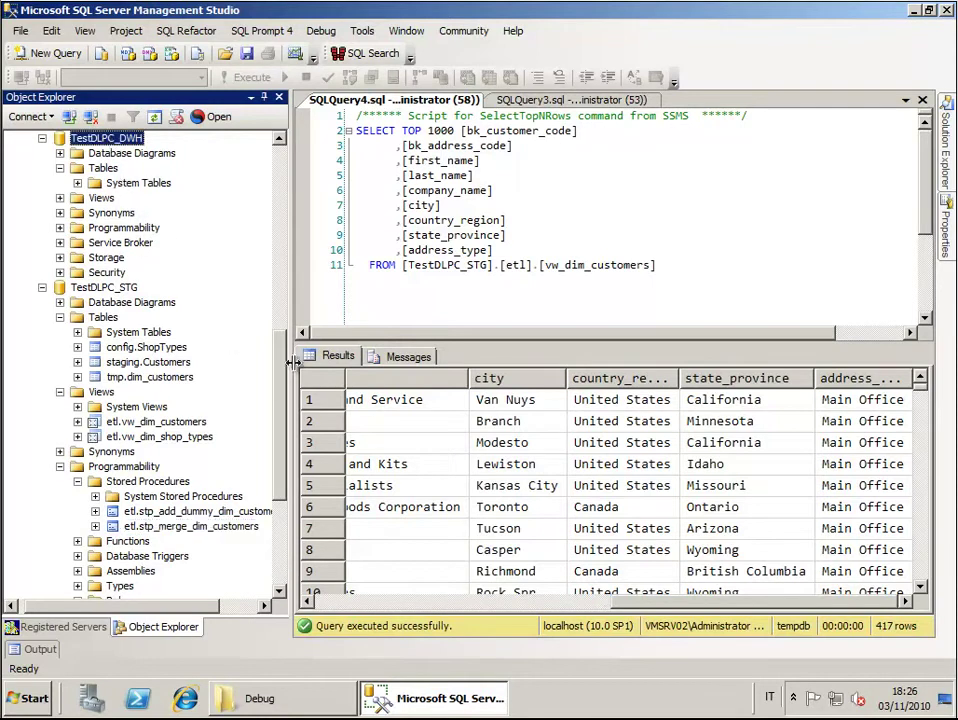
{"action": "scroll", "coordinate": [215, 280], "scroll_direction": "up", "scroll_amount": 2}
{"action": "right_click", "coordinate": [103, 258]}
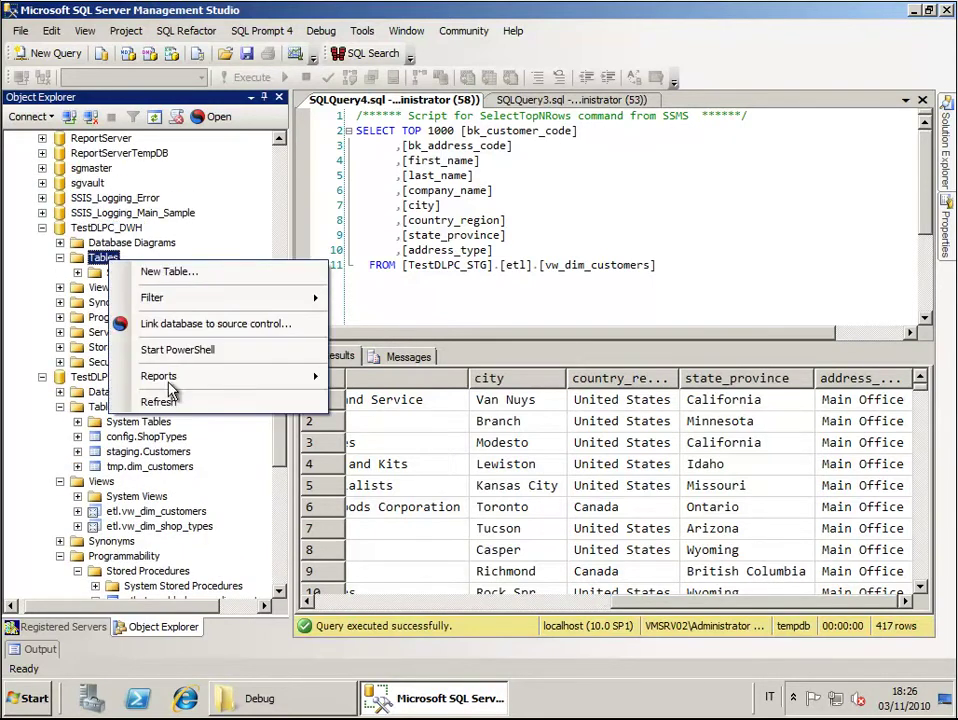
{"action": "left_click", "coordinate": [162, 401]}
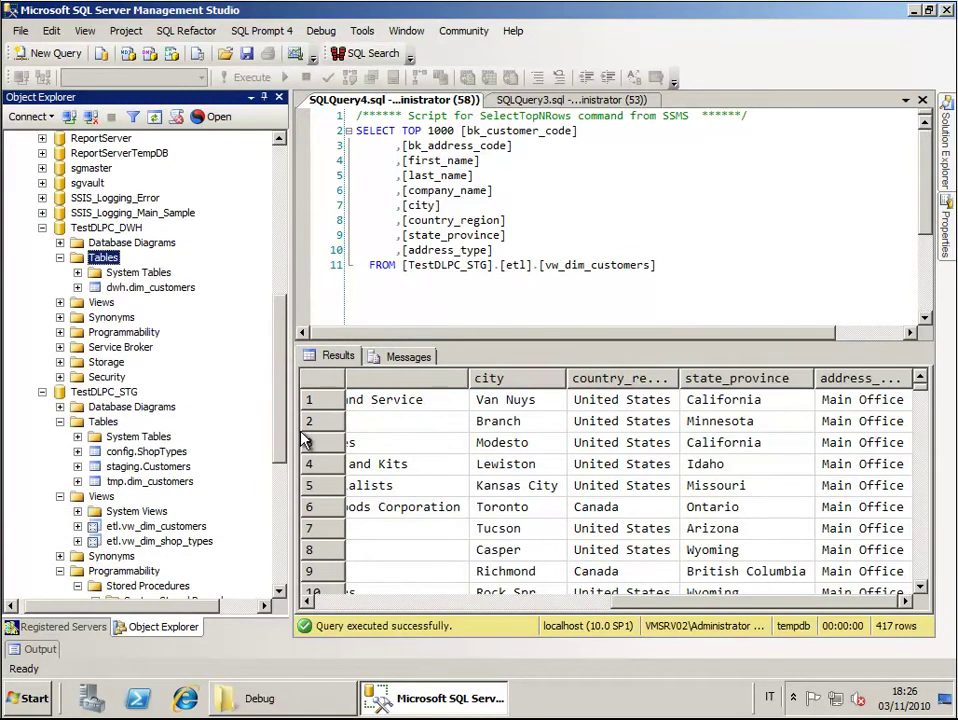
Select the top 1000 rows of dwh.dim_customers, close the query, and launch Visual Studio.
{"action": "right_click", "coordinate": [174, 287]}
{"action": "left_click", "coordinate": [252, 334]}
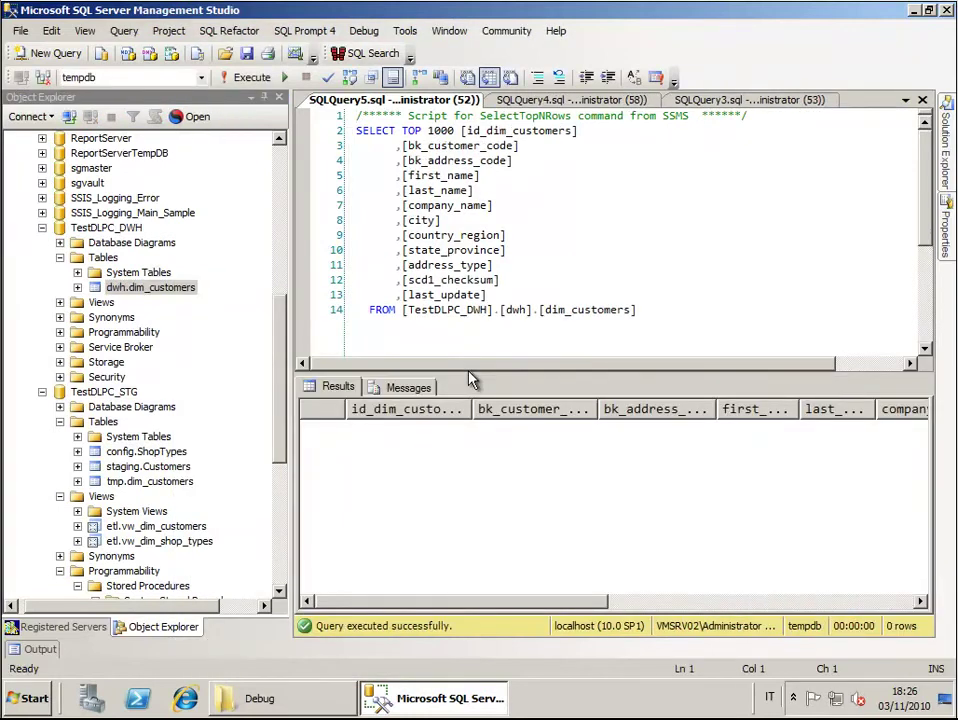
{"action": "left_click", "coordinate": [922, 100]}
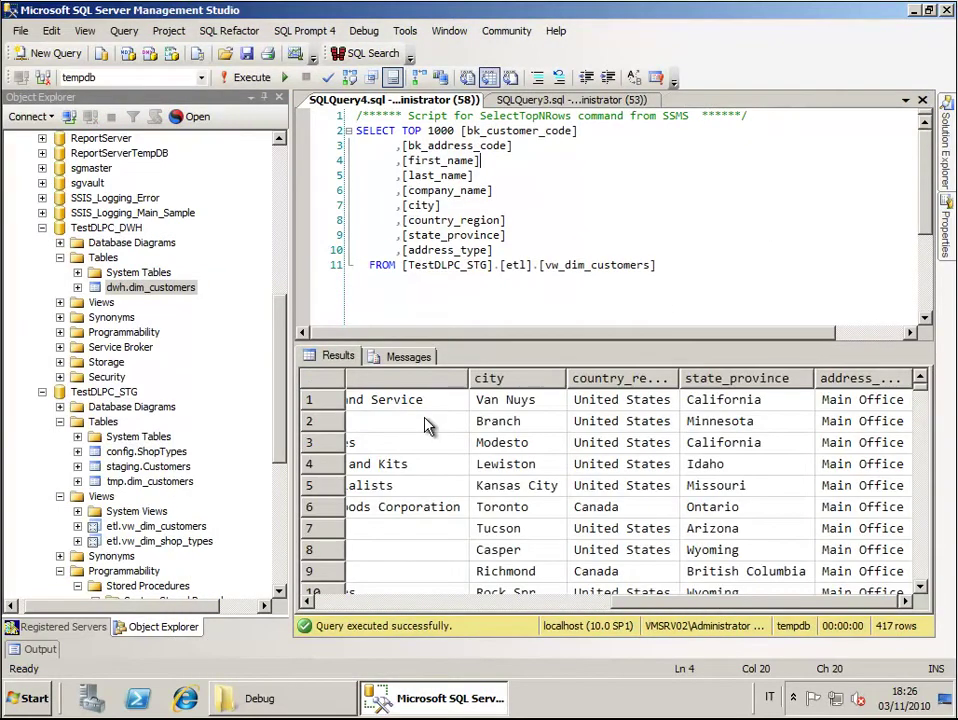
{"action": "left_click", "coordinate": [30, 698]}
{"action": "left_click", "coordinate": [108, 350]}
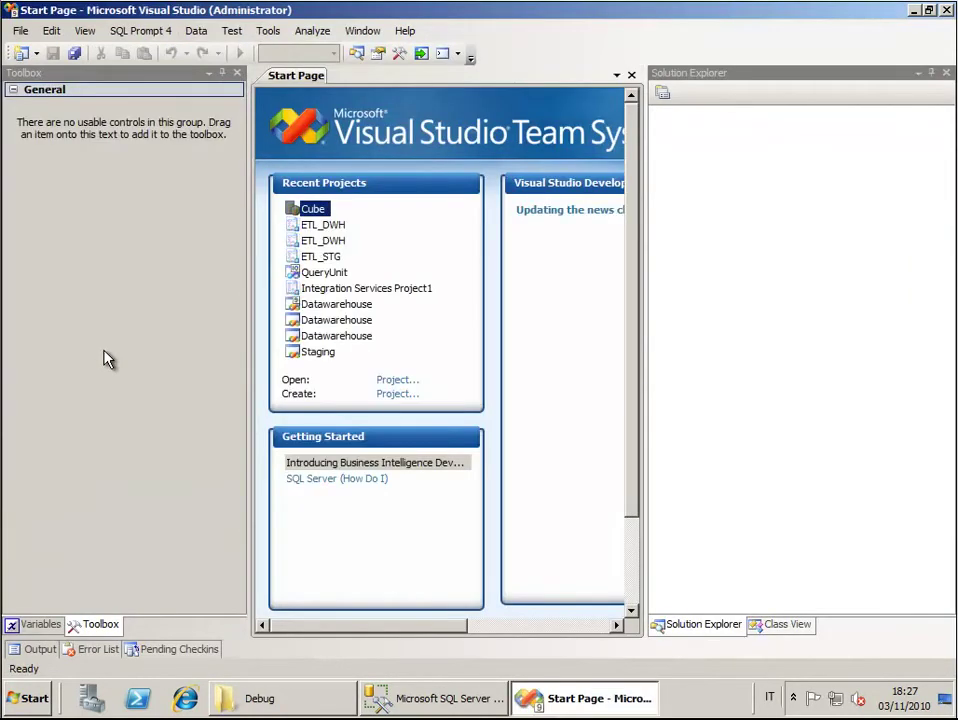
Create a new Integration Services project located in C:\Temp.
{"action": "left_click", "coordinate": [20, 30]}
{"action": "mouse_move", "coordinate": [160, 62]}
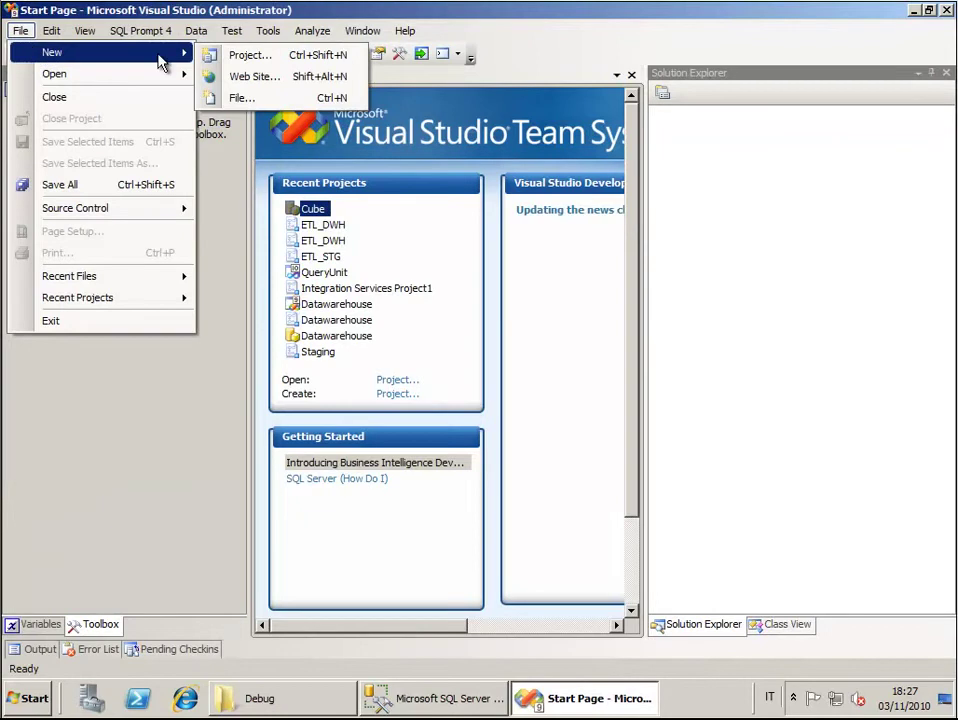
{"action": "left_click", "coordinate": [245, 55]}
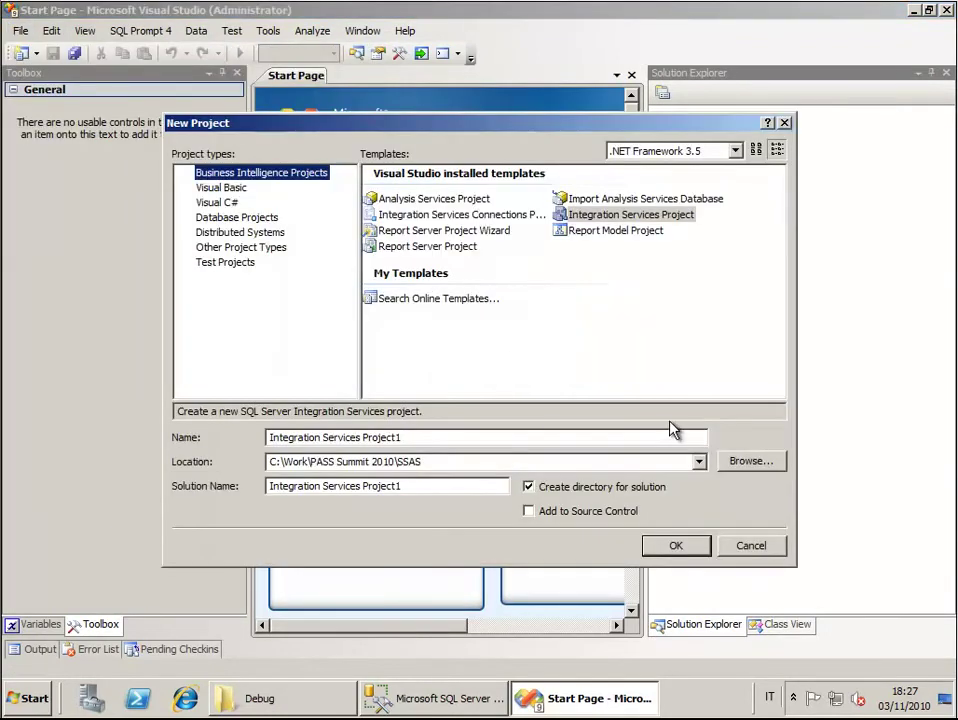
{"action": "left_click_drag", "start_coordinate": [690, 462], "coordinate": [268, 462]}
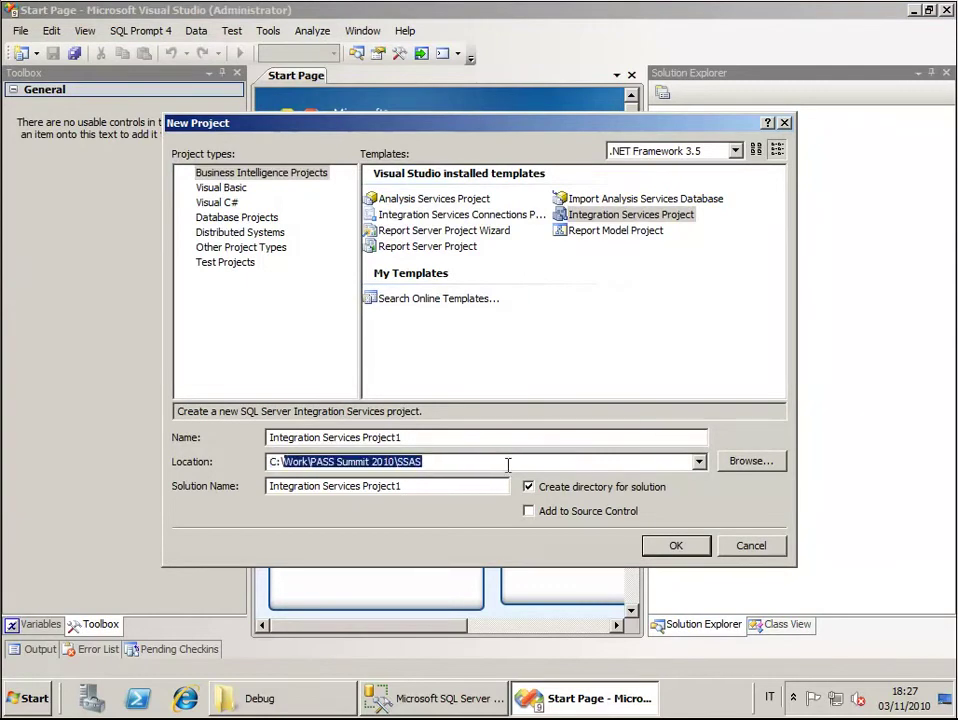
{"action": "type", "text": "C:\\Temp"}
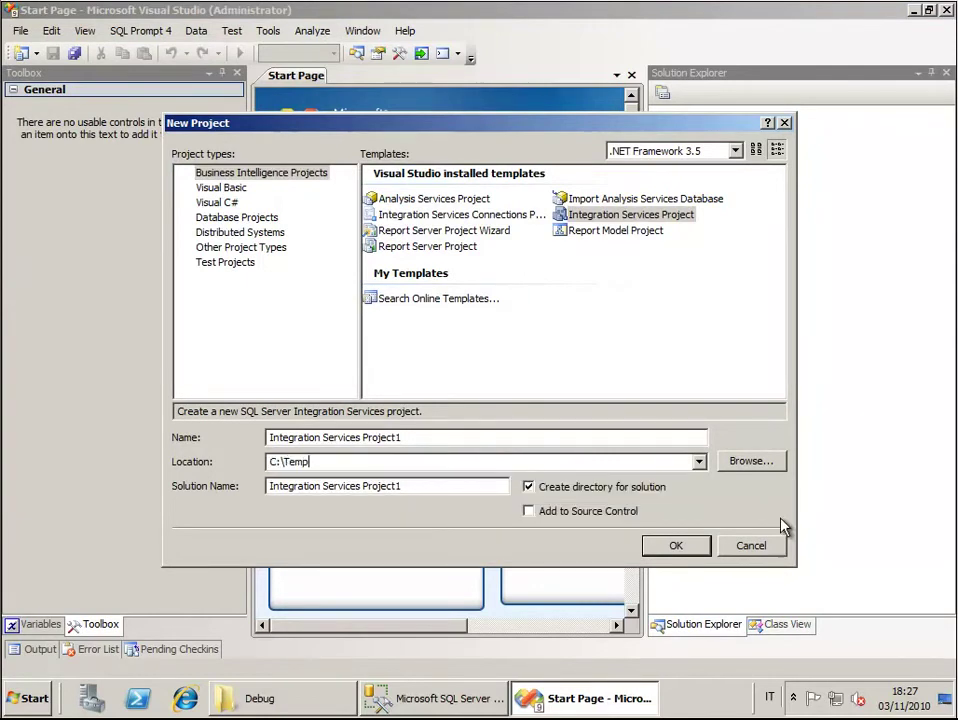
{"action": "left_click", "coordinate": [690, 546]}
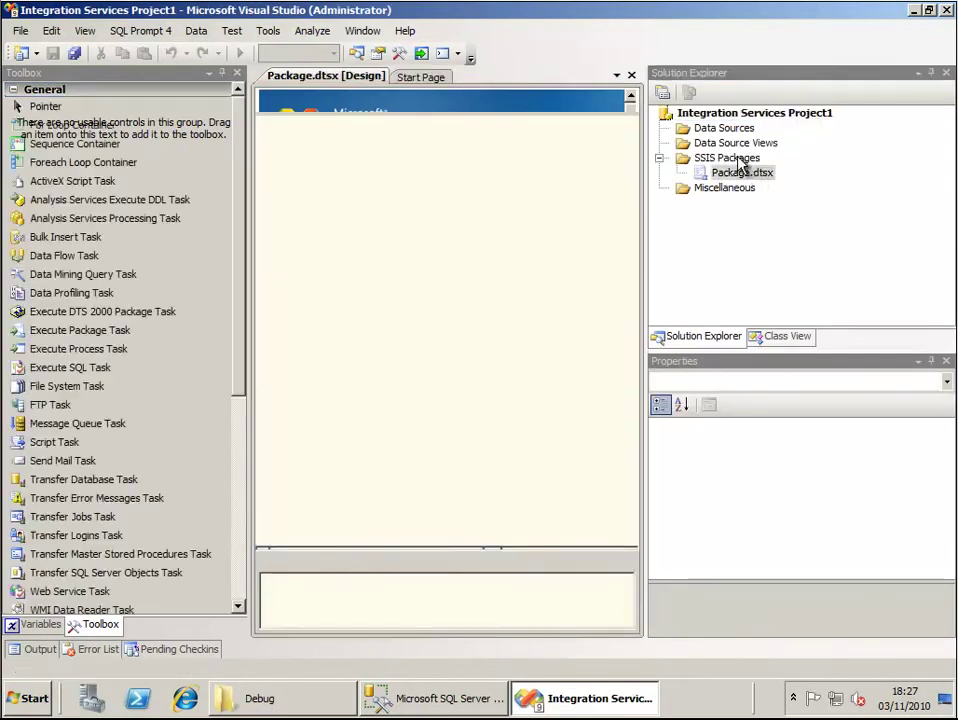
Add a copy of load_dim_customers.dtsx from the file system under SSIS Packages.
{"action": "right_click", "coordinate": [750, 160]}
{"action": "left_click", "coordinate": [820, 258]}
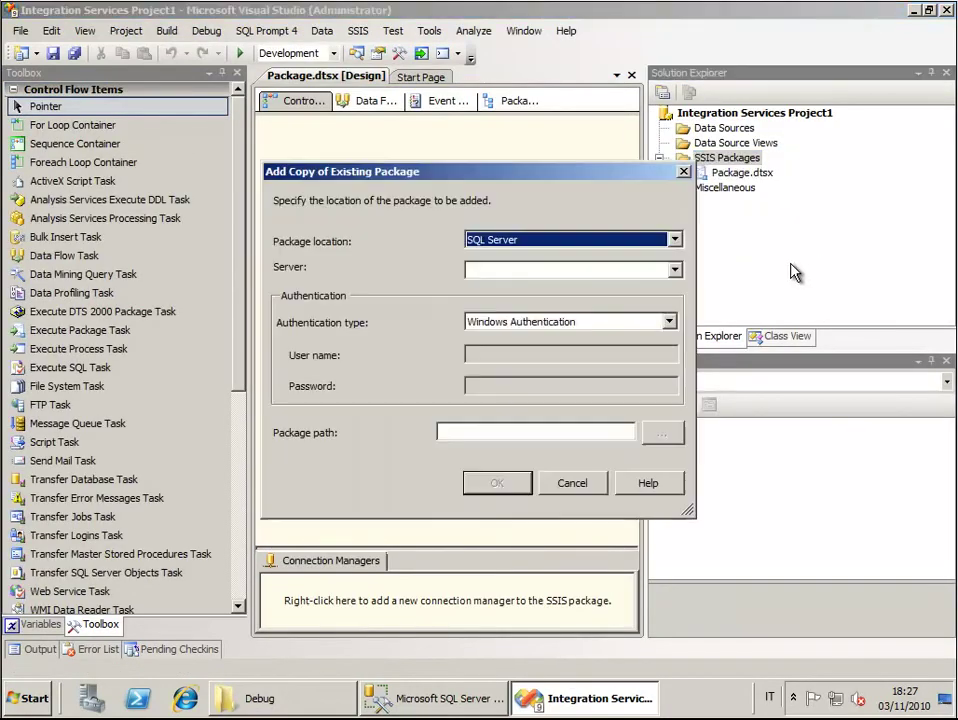
{"action": "left_click", "coordinate": [622, 241]}
{"action": "left_click", "coordinate": [510, 267]}
{"action": "left_click", "coordinate": [666, 439]}
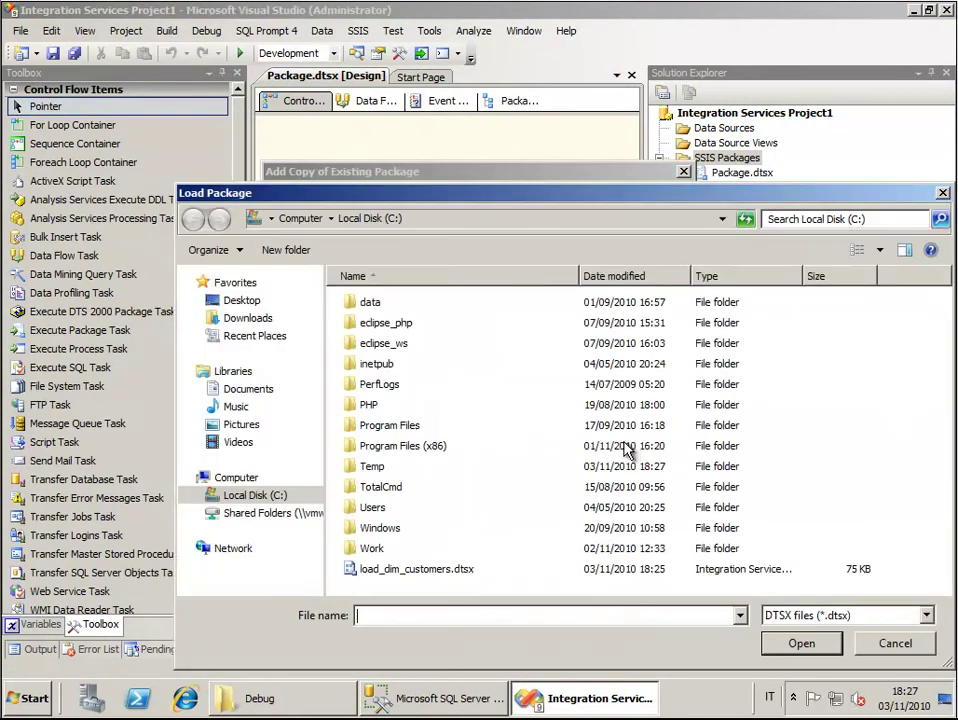
{"action": "left_click", "coordinate": [464, 569]}
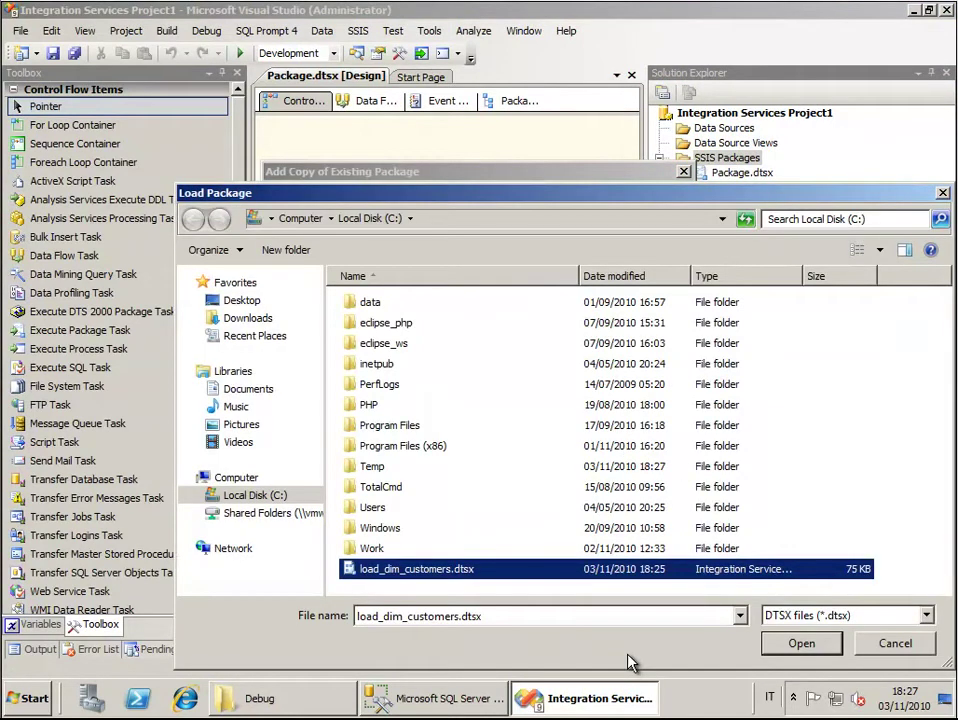
{"action": "left_click", "coordinate": [815, 648]}
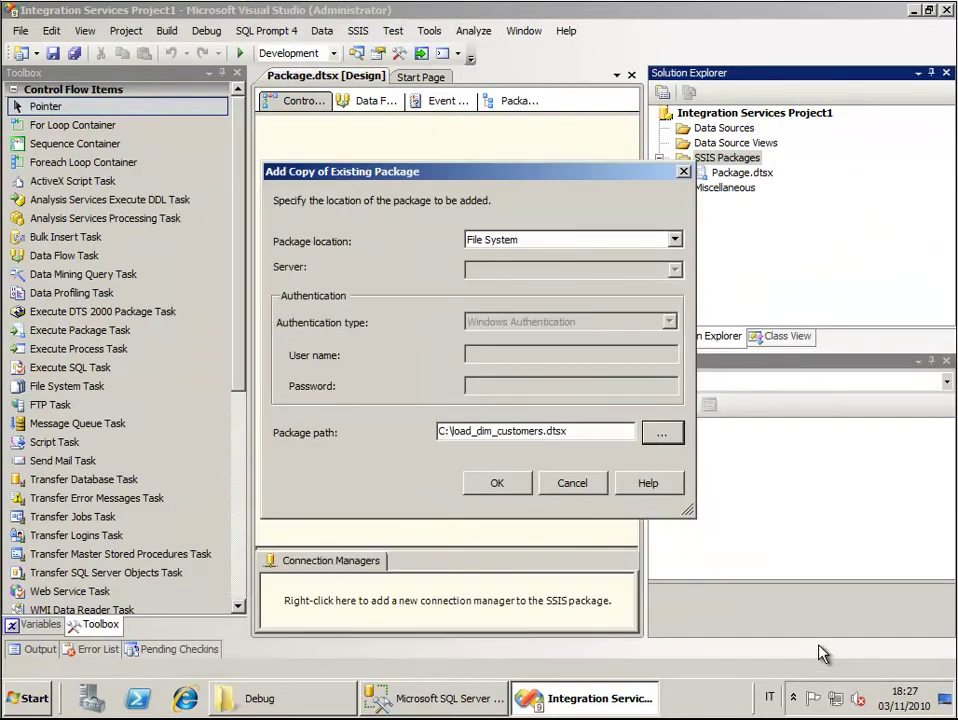
{"action": "left_click", "coordinate": [497, 484]}
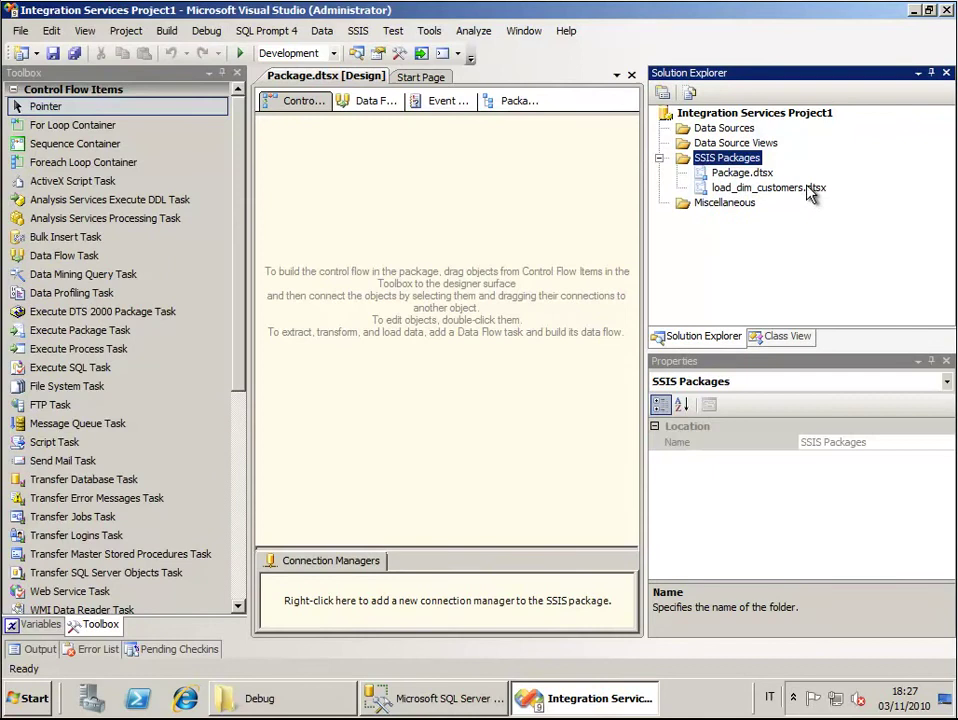
Open load_dim_customers.dtsx, hide the Toolbox, and drill into the Load Dimension data flow.
{"action": "left_click", "coordinate": [760, 188]}
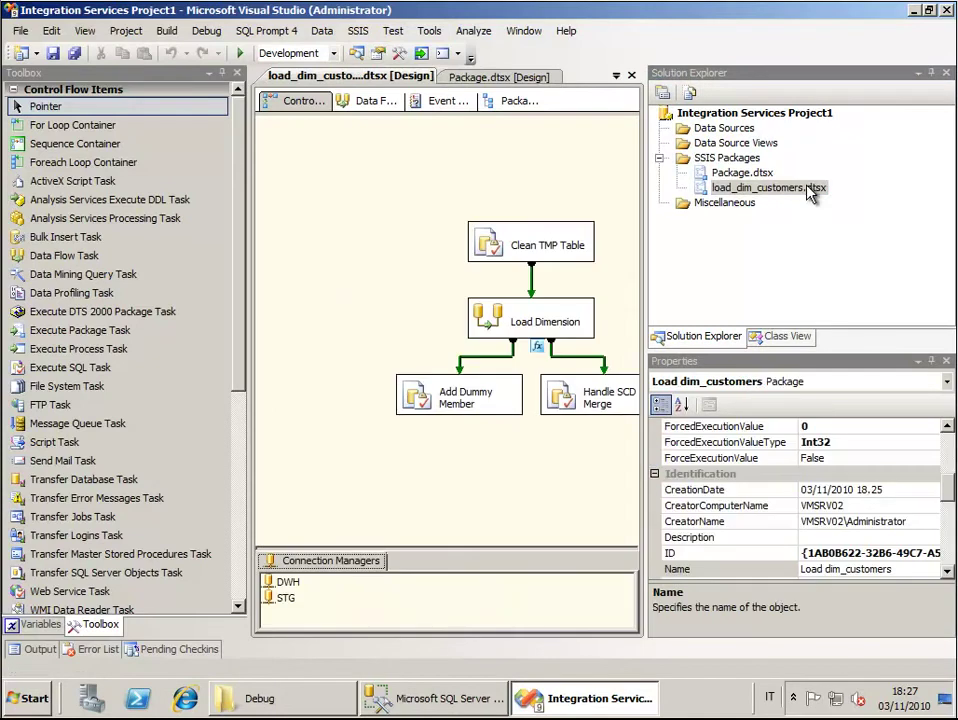
{"action": "left_click", "coordinate": [222, 73]}
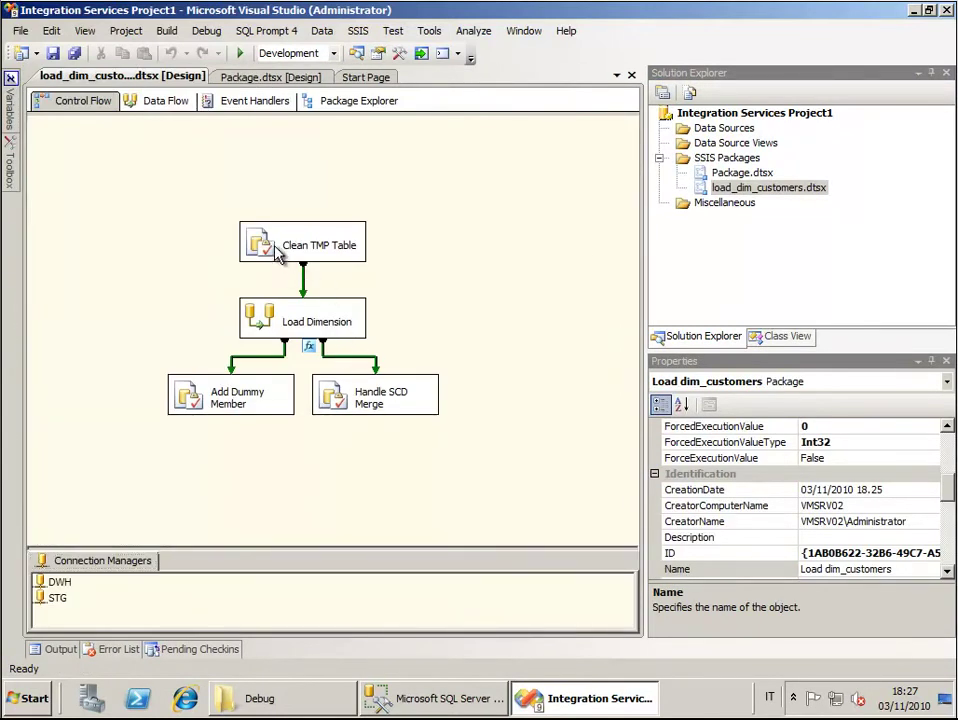
{"action": "left_click", "coordinate": [257, 240]}
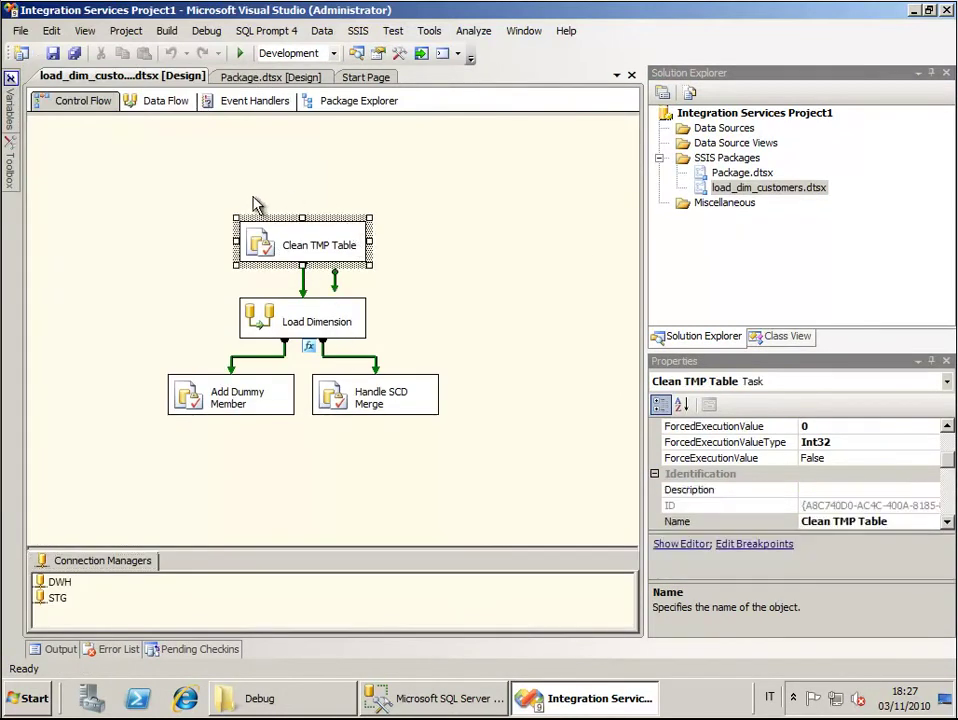
{"action": "double_click", "coordinate": [265, 320]}
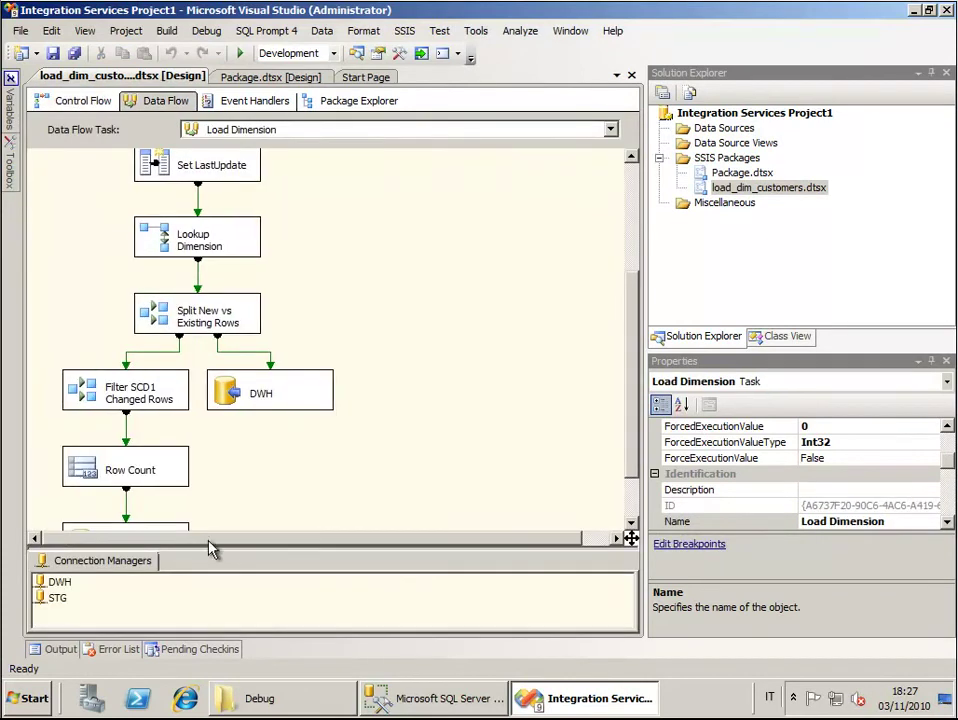
Preview the rows returned by the STG OLE DB Source query, closing without changes.
{"action": "double_click", "coordinate": [150, 197]}
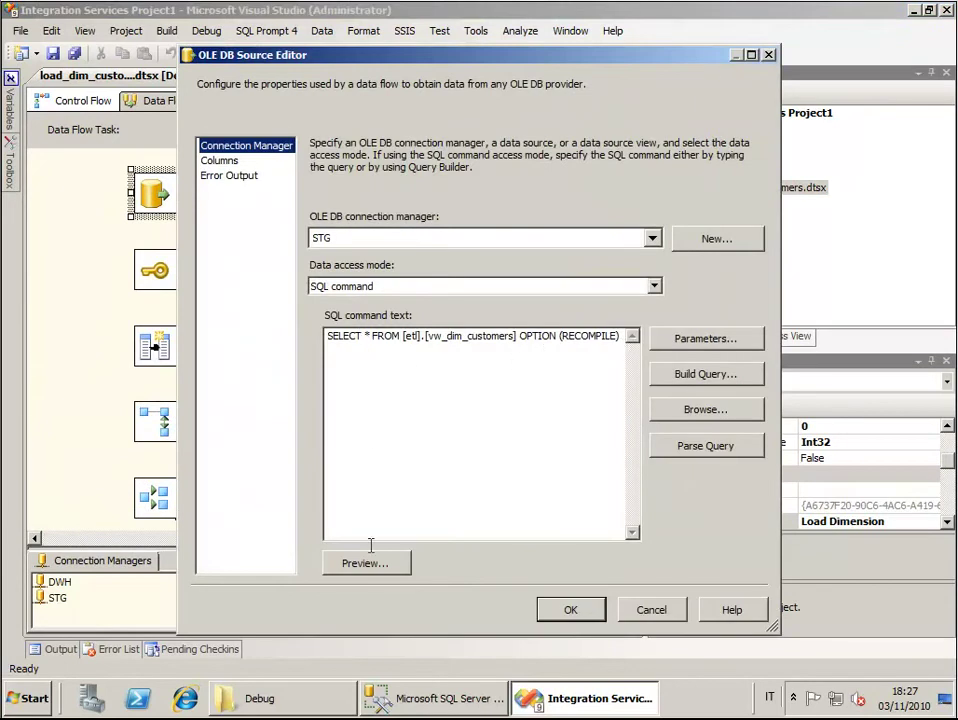
{"action": "left_click", "coordinate": [364, 558]}
{"action": "left_click", "coordinate": [600, 502]}
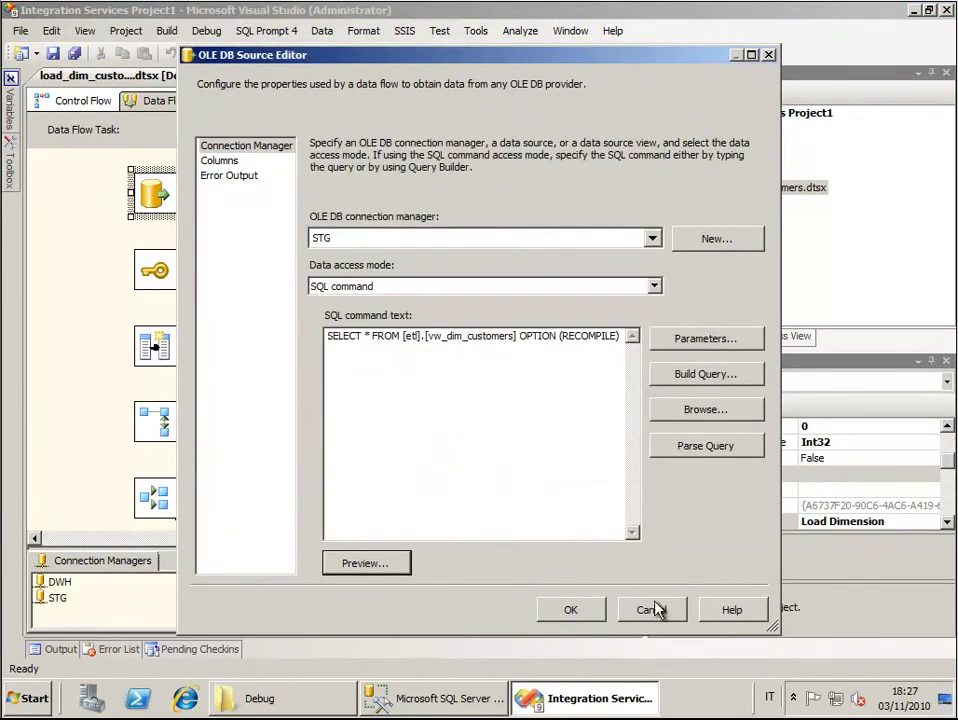
{"action": "left_click", "coordinate": [651, 609]}
Inspect the Calculate SCD1 Checksum input columns and the Set LastUpdate GETDATE() expression, cancelling both.
{"action": "double_click", "coordinate": [250, 288]}
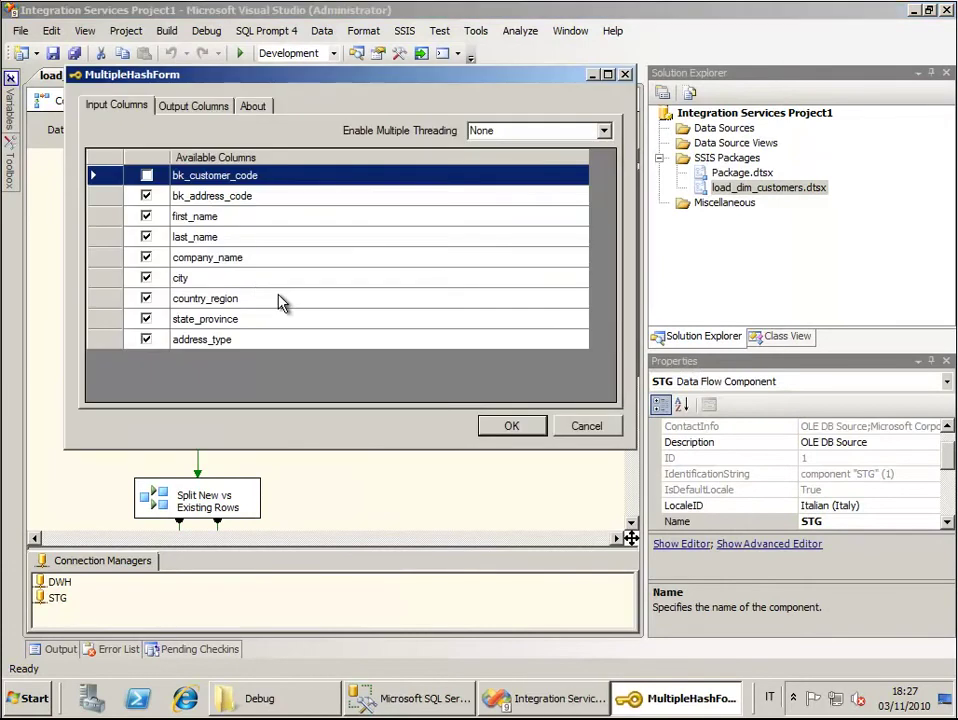
{"action": "mouse_move", "coordinate": [205, 338]}
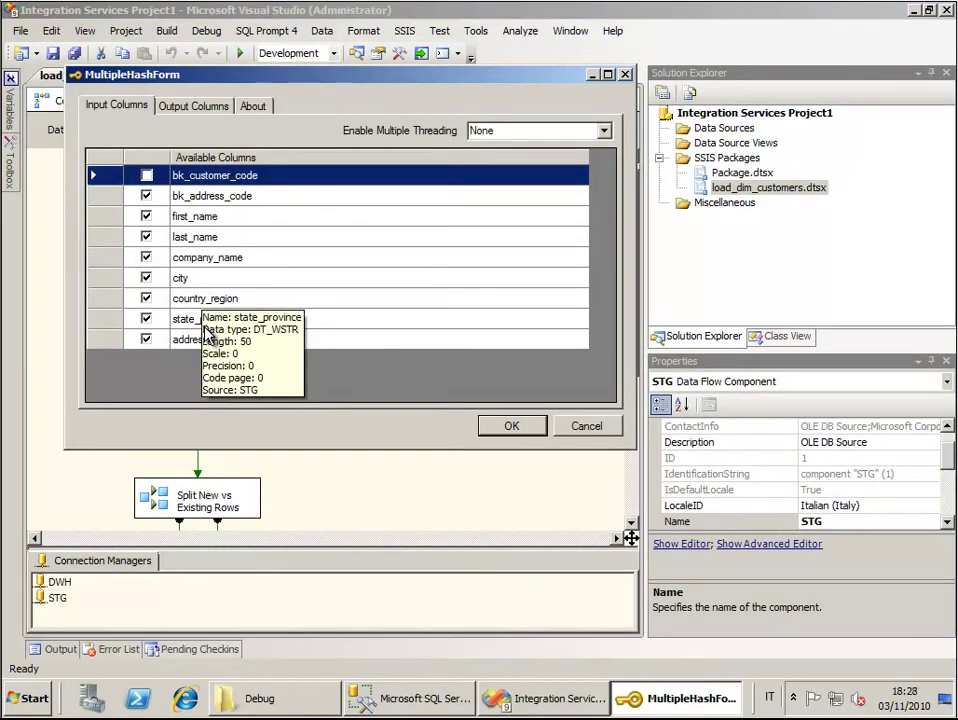
{"action": "left_click", "coordinate": [586, 426]}
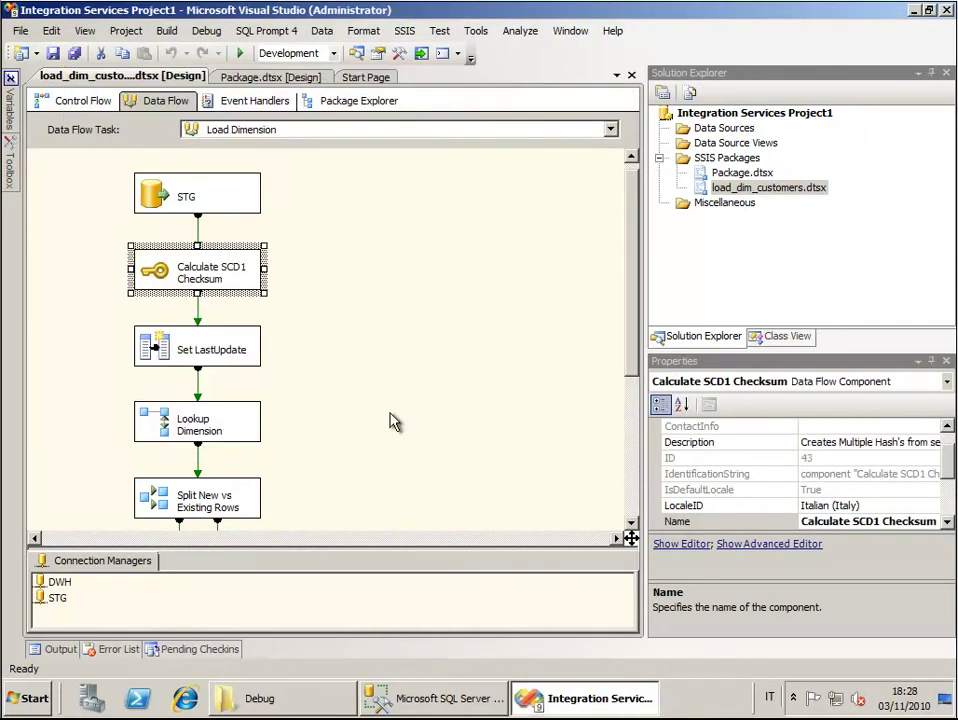
{"action": "double_click", "coordinate": [150, 350]}
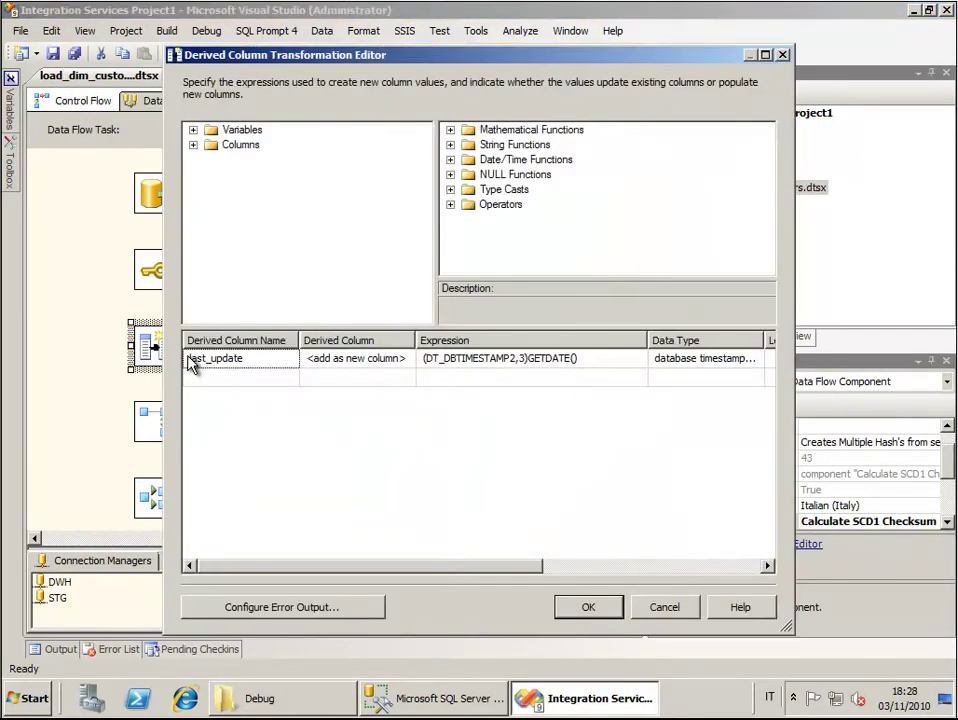
{"action": "left_click", "coordinate": [663, 612]}
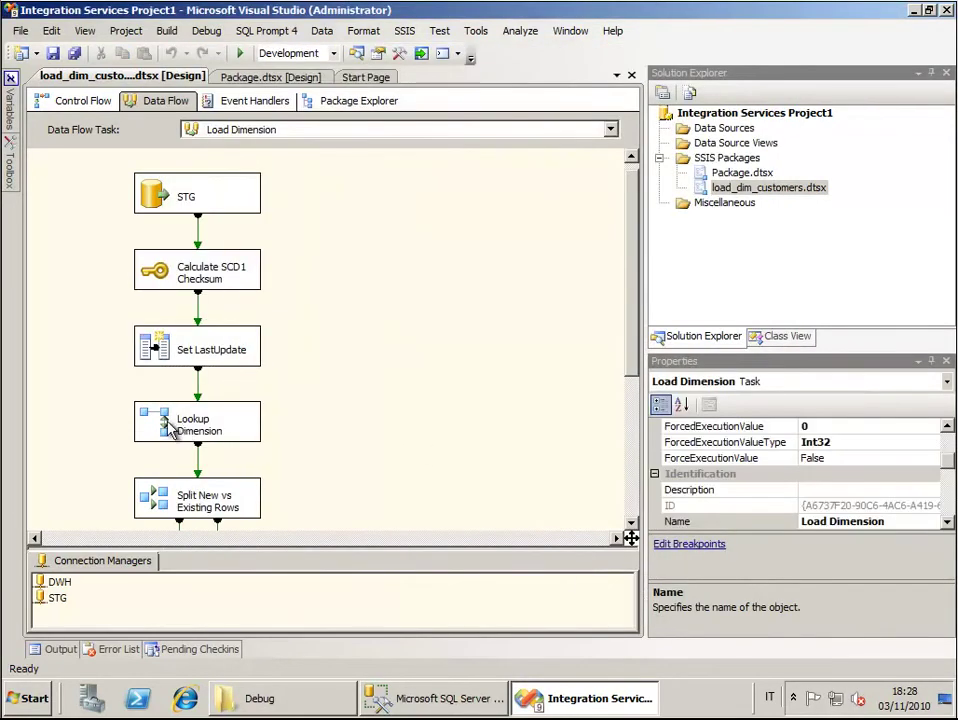
Review the Lookup Dimension column mappings without changing anything.
{"action": "double_click", "coordinate": [151, 421]}
{"action": "left_click", "coordinate": [219, 175]}
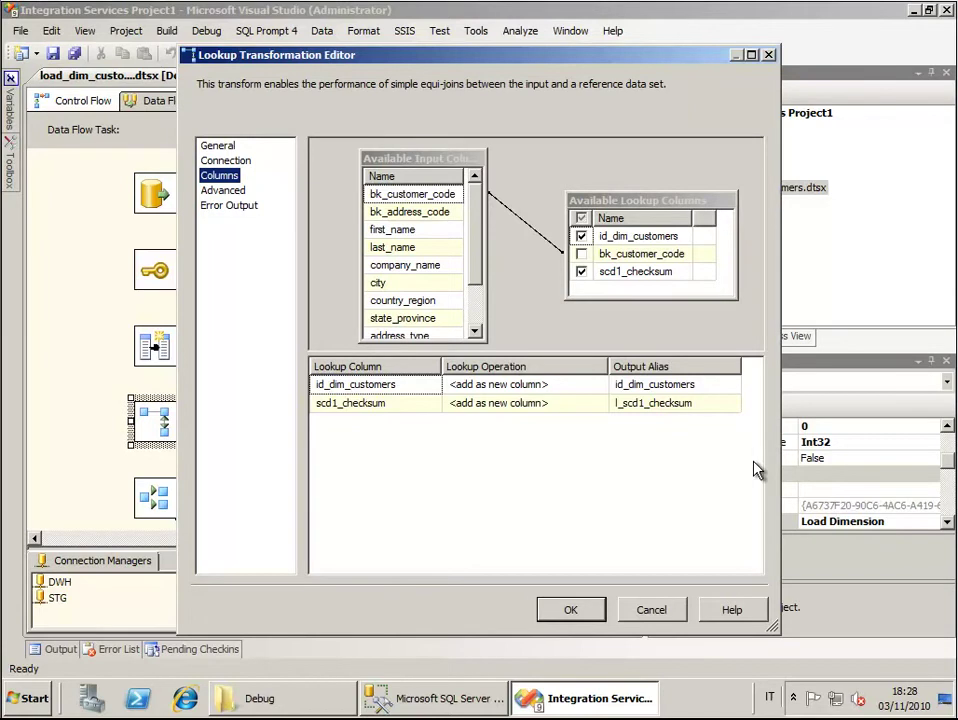
{"action": "left_click", "coordinate": [660, 612]}
{"action": "scroll", "coordinate": [438, 423], "scroll_direction": "down", "scroll_amount": 4}
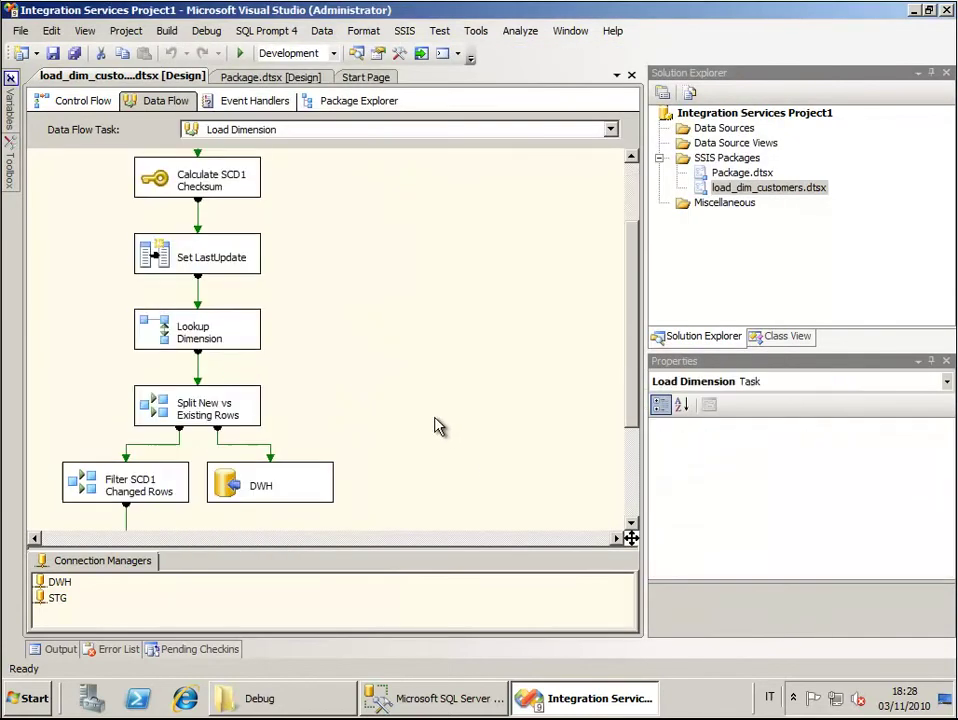
Inspect the DWH destination properties and the Filter SCD1 Changed Rows split conditions.
{"action": "left_click", "coordinate": [252, 388]}
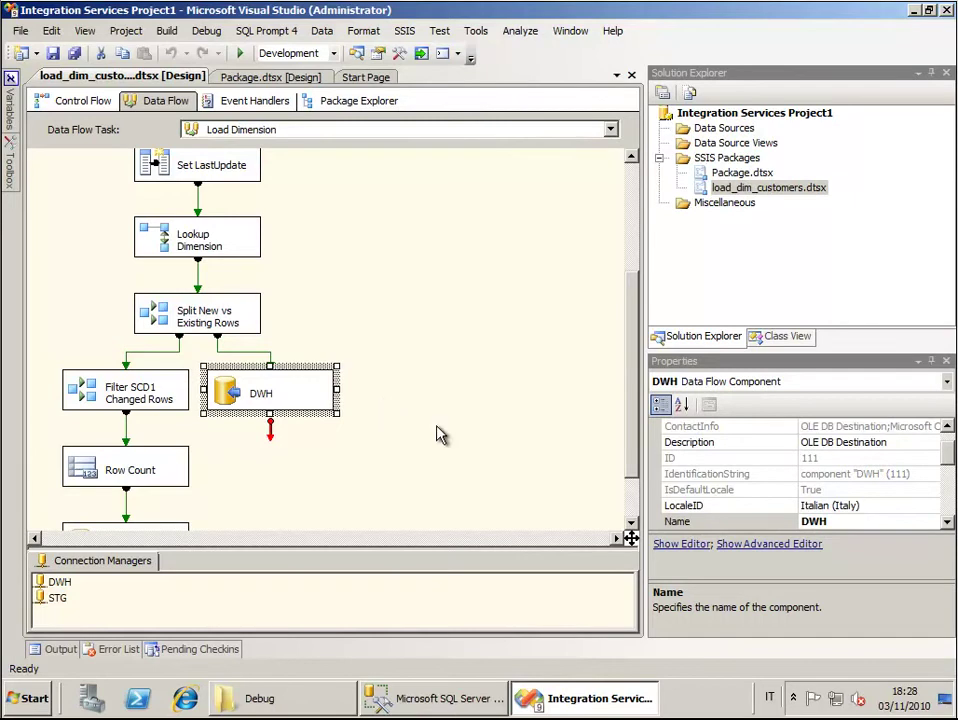
{"action": "left_click", "coordinate": [306, 336]}
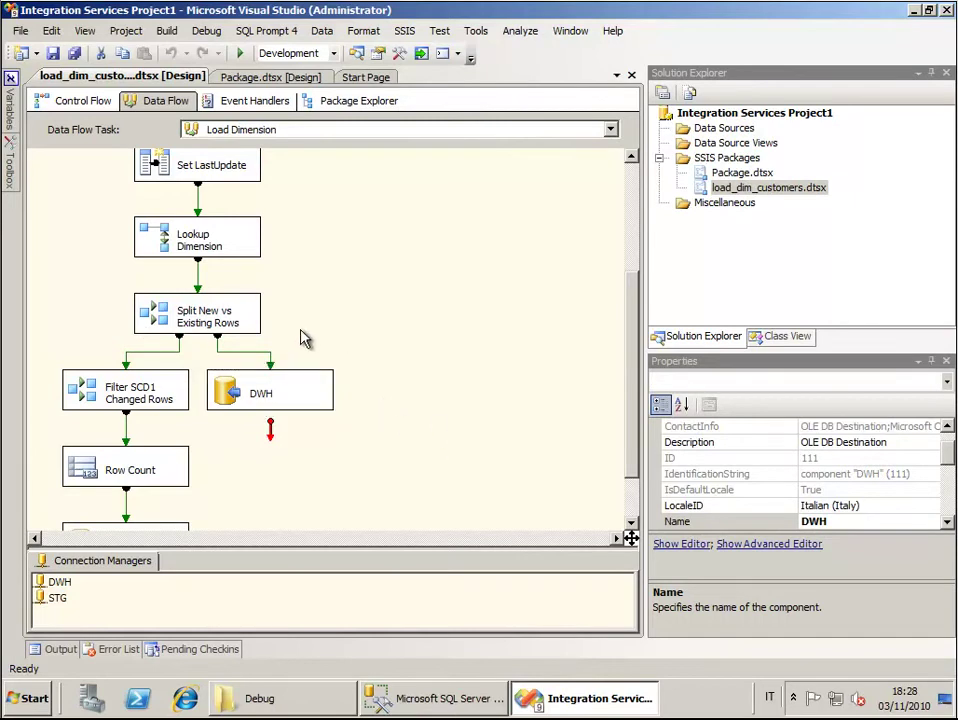
{"action": "double_click", "coordinate": [93, 395]}
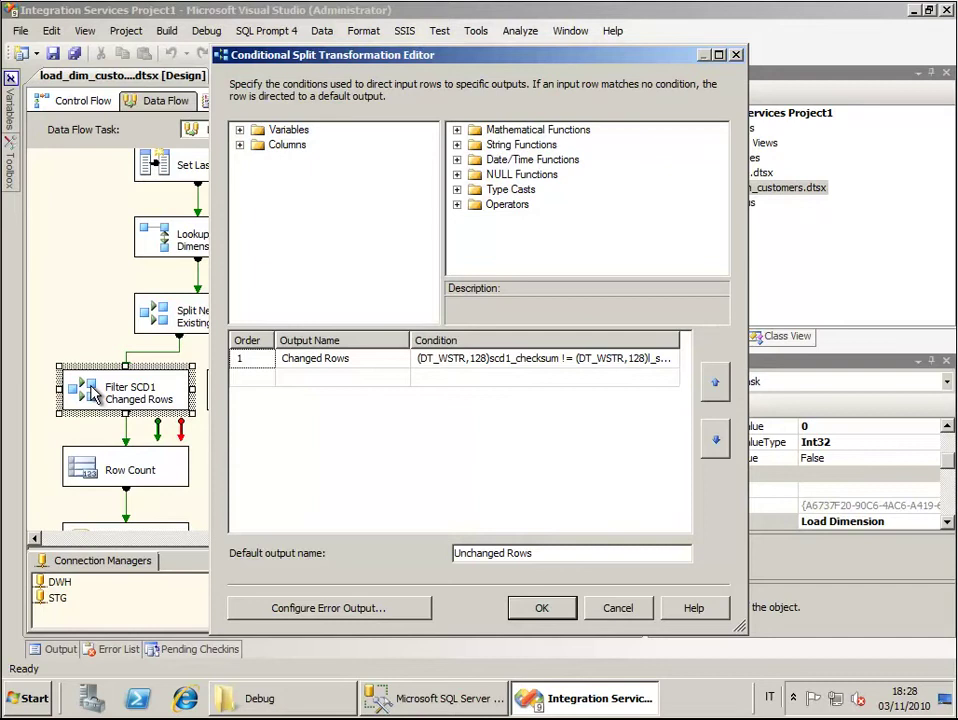
{"action": "left_click", "coordinate": [618, 607]}
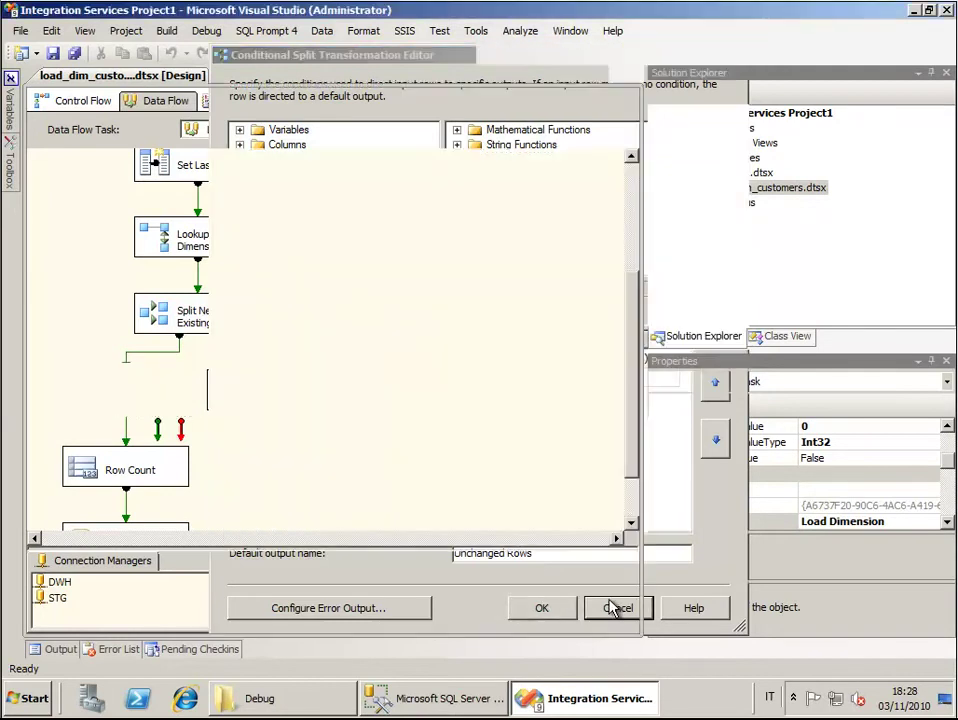
{"action": "scroll", "coordinate": [305, 465], "scroll_direction": "down", "scroll_amount": 3}
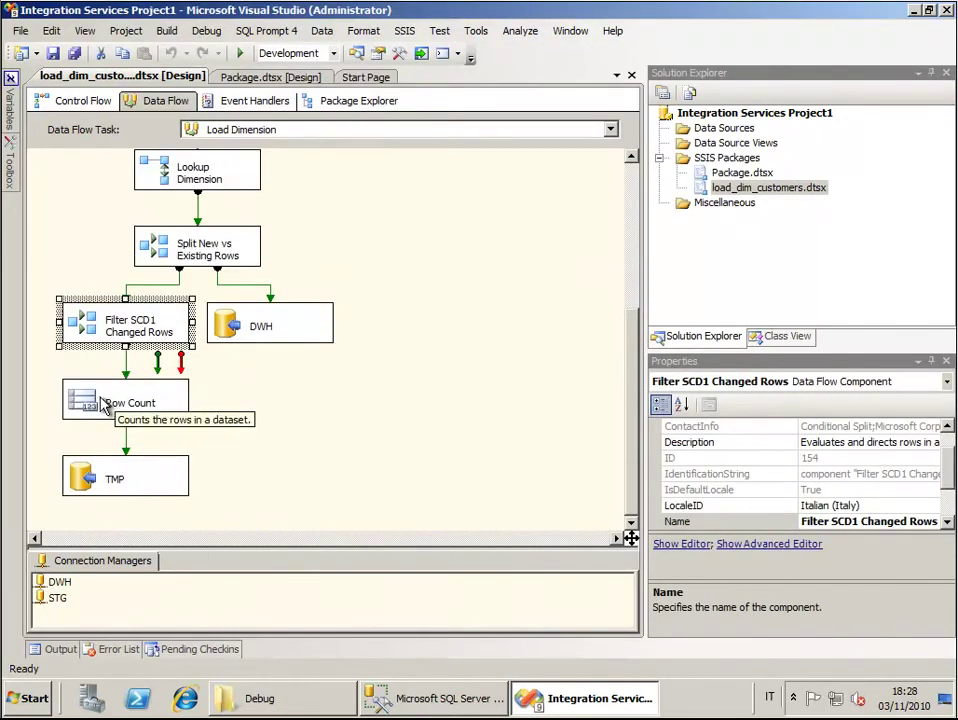
Review the TMP destination settings unchanged and return to the package's control flow.
{"action": "double_click", "coordinate": [90, 472]}
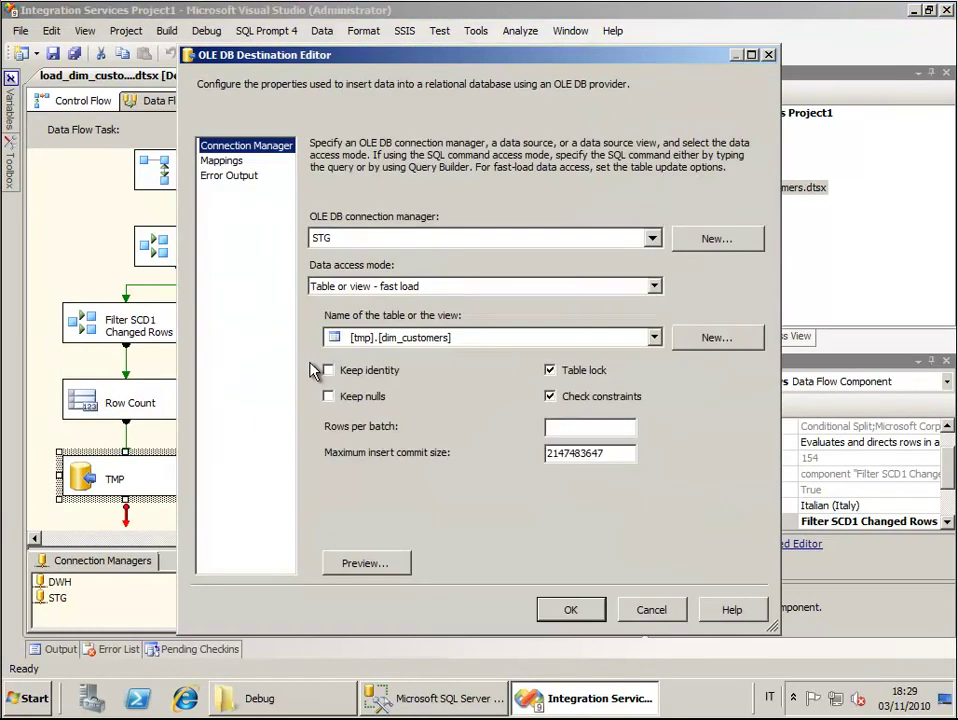
{"action": "left_click", "coordinate": [651, 610]}
{"action": "left_click", "coordinate": [84, 103]}
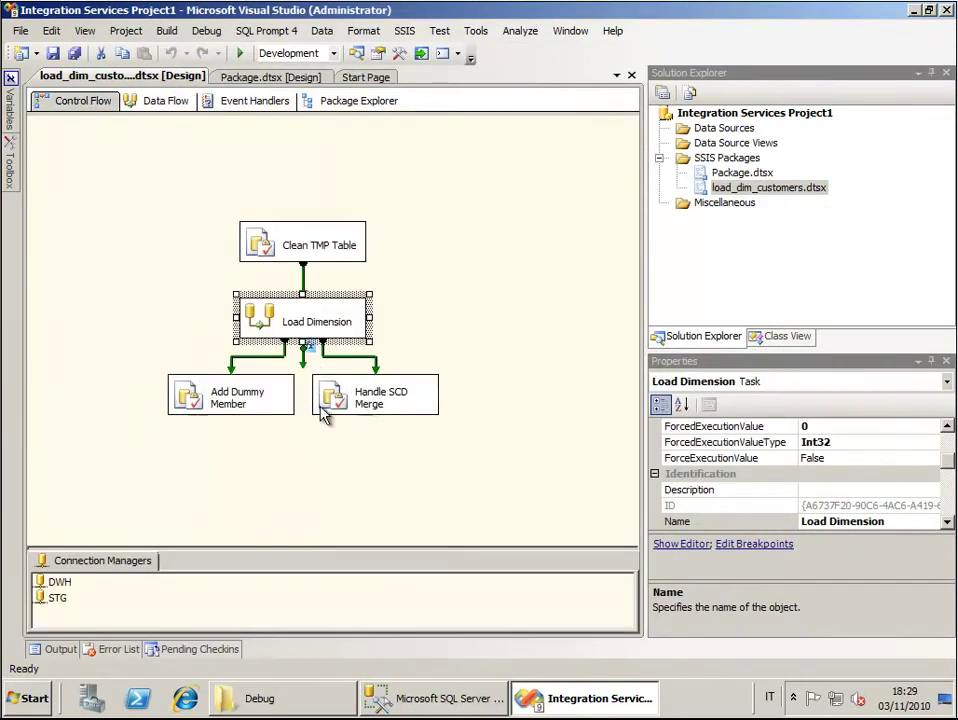
Execute load_dim_customers.dtsx to completion, stop debugging, and return to Management Studio.
{"action": "left_click", "coordinate": [350, 405]}
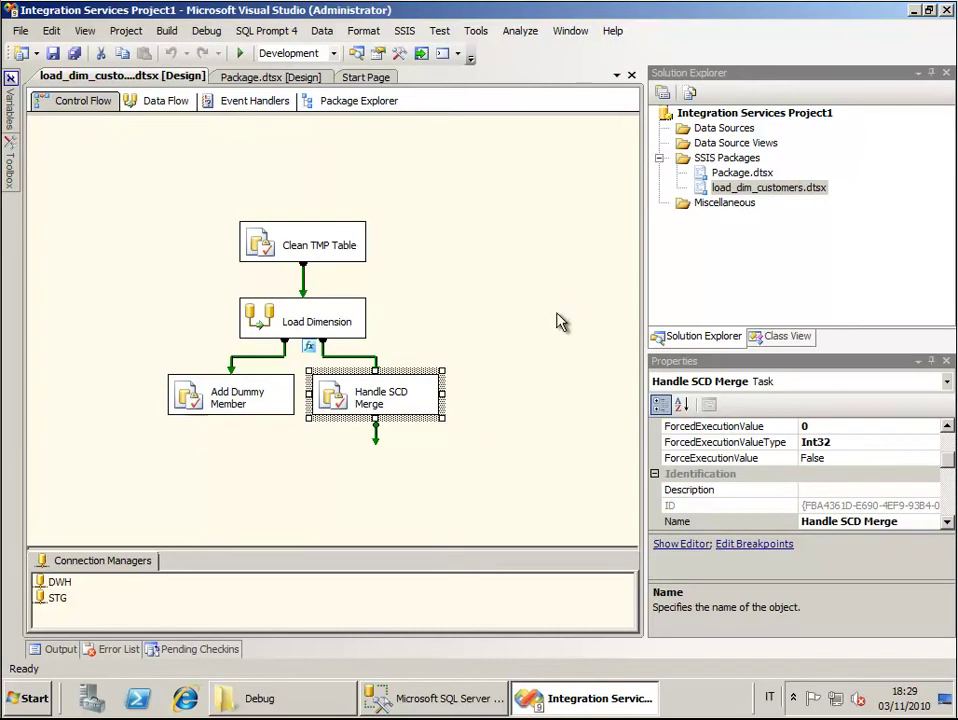
{"action": "right_click", "coordinate": [804, 190]}
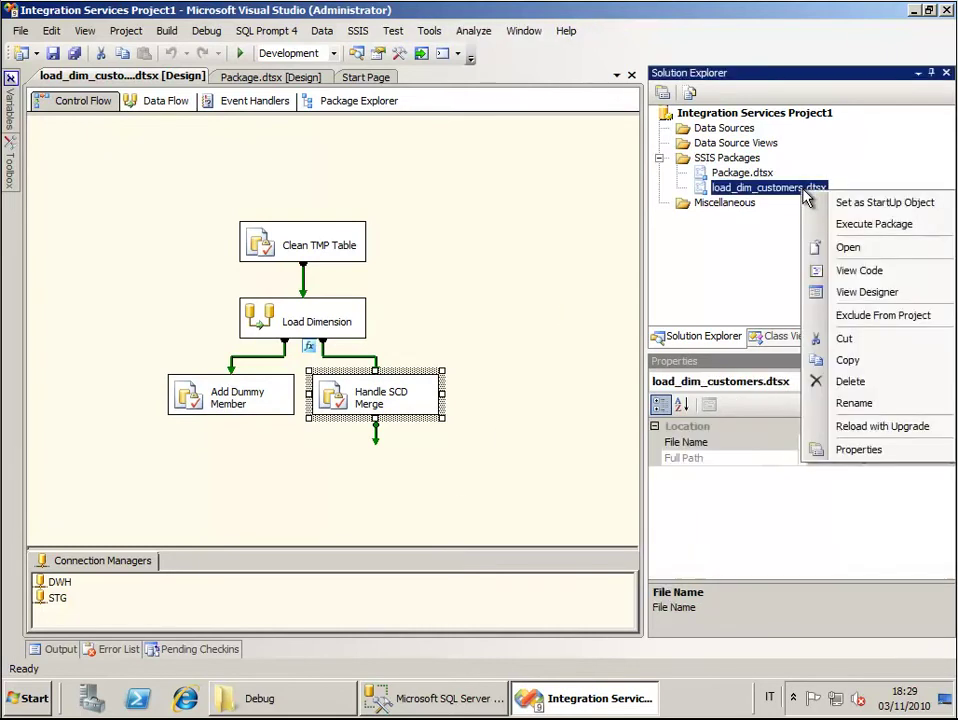
{"action": "left_click", "coordinate": [864, 222]}
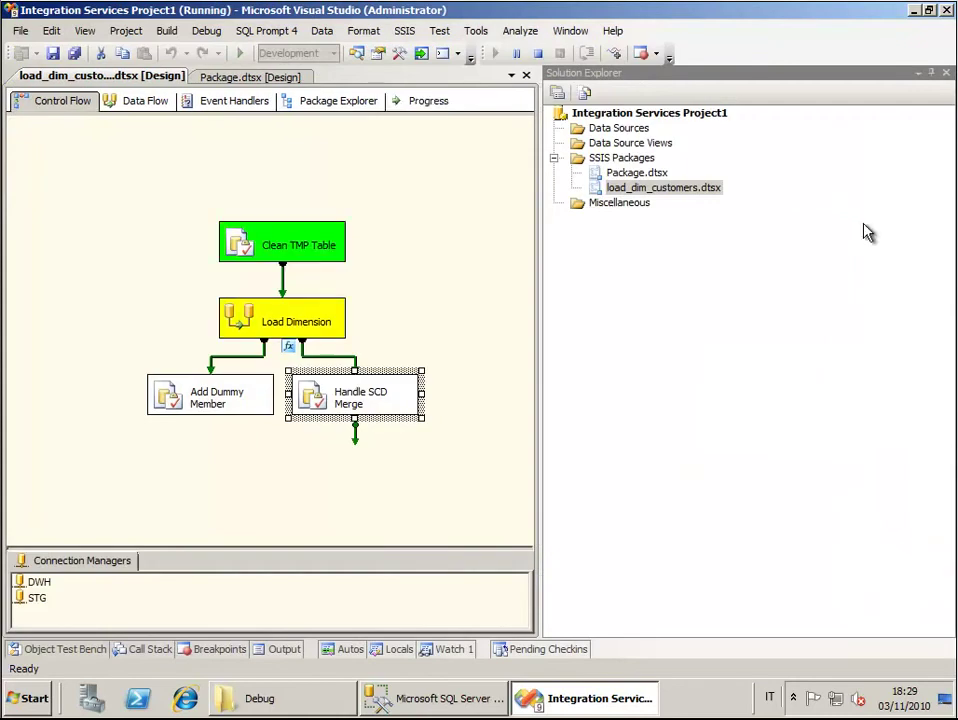
{"action": "left_click", "coordinate": [538, 53]}
{"action": "key", "text": "alt+Tab"}
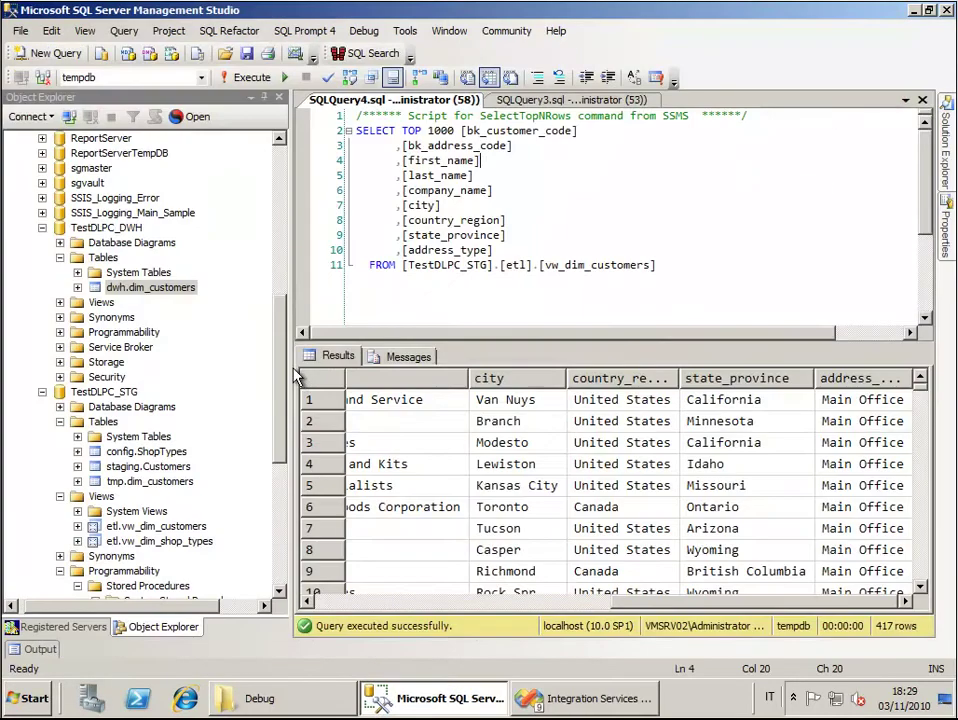
Select the top 1000 rows of dwh.dim_customers and inspect the scd1_checksum and last_update columns.
{"action": "right_click", "coordinate": [158, 285]}
{"action": "left_click", "coordinate": [250, 332]}
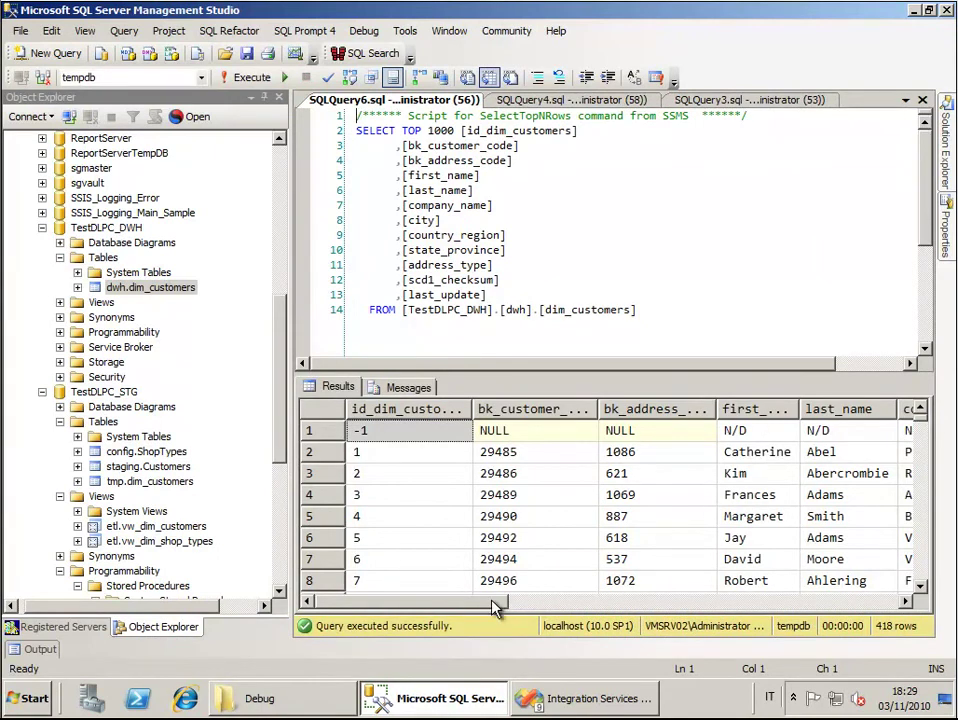
{"action": "left_click_drag", "start_coordinate": [497, 605], "coordinate": [315, 451]}
{"action": "left_click", "coordinate": [315, 452]}
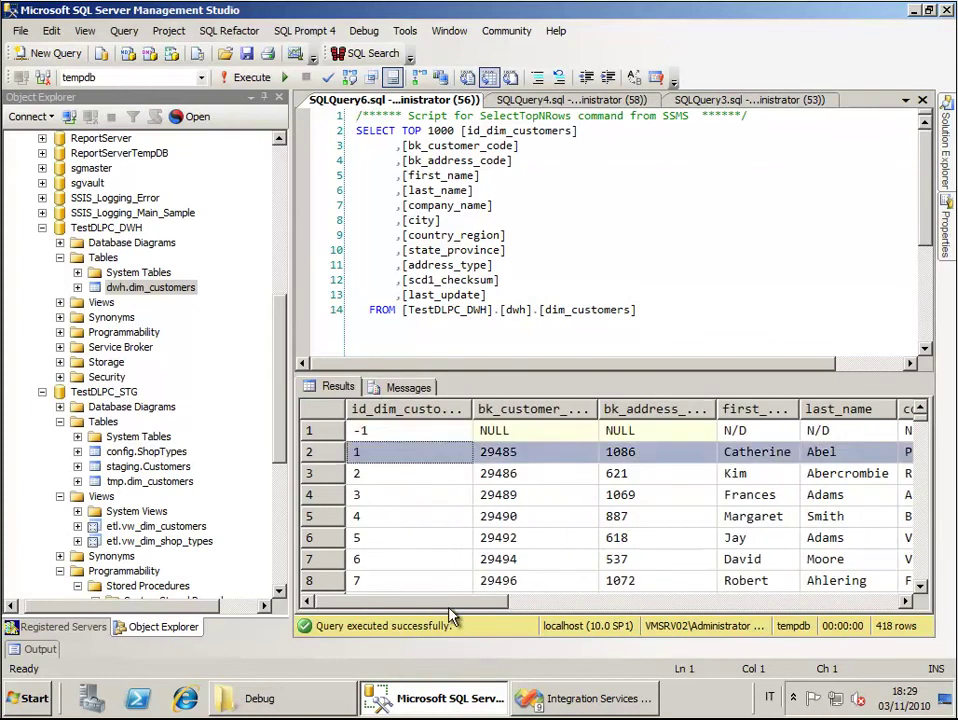
{"action": "left_click_drag", "start_coordinate": [470, 603], "coordinate": [840, 603]}
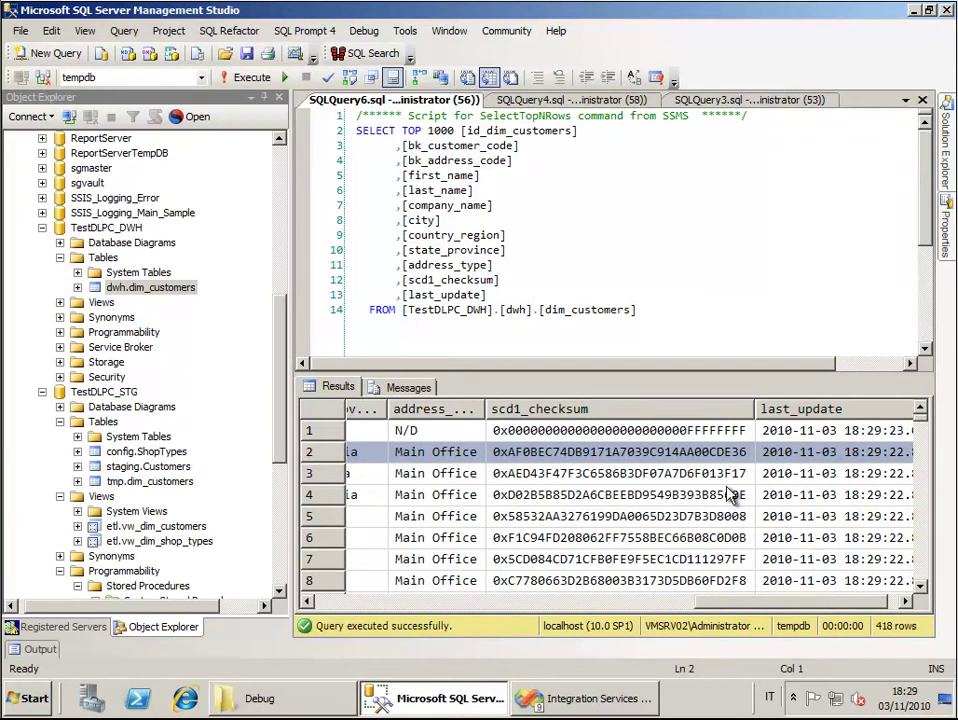
{"action": "scroll", "coordinate": [638, 446], "scroll_direction": "right", "scroll_amount": 1}
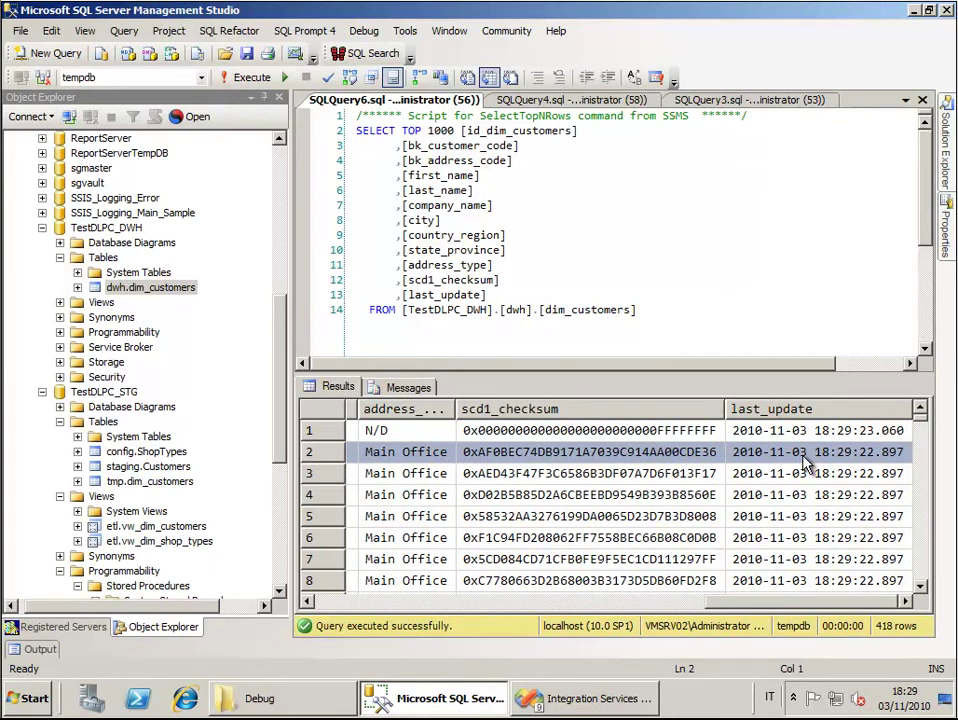
{"action": "scroll", "coordinate": [790, 470], "scroll_direction": "left", "scroll_amount": 1}
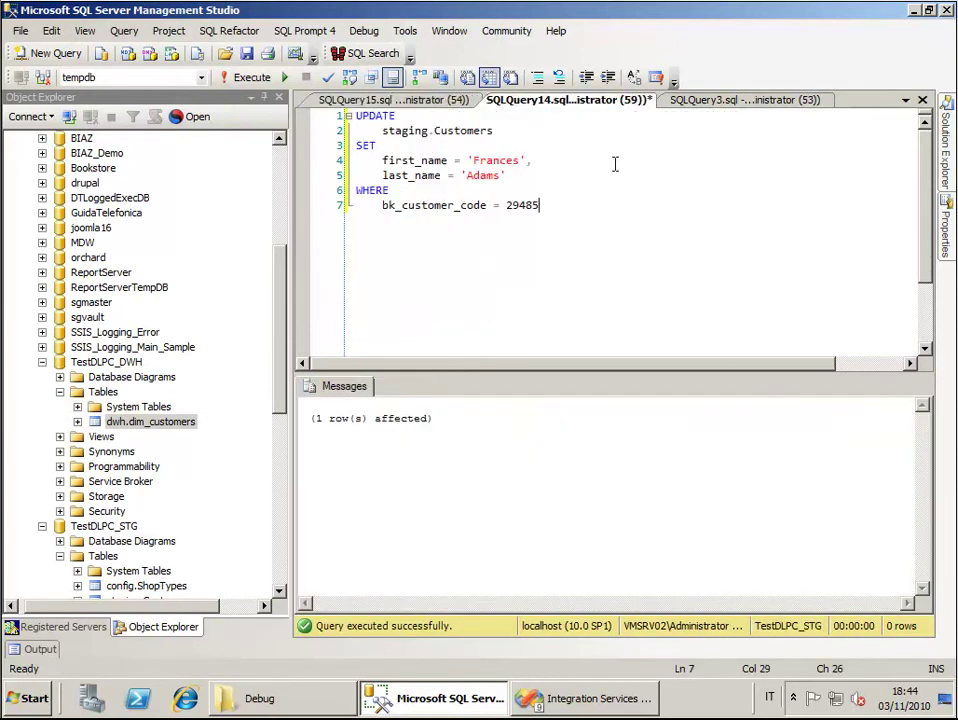
Append '2' to the first_name and last_name values in the staging.Customers UPDATE query.
{"action": "key", "text": "ctrl+Tab"}
{"action": "key", "text": "Up"}
{"action": "key", "text": "Up"}
{"action": "key", "text": "Up"}
{"action": "key", "text": "Left"}
{"action": "key", "text": "Left"}
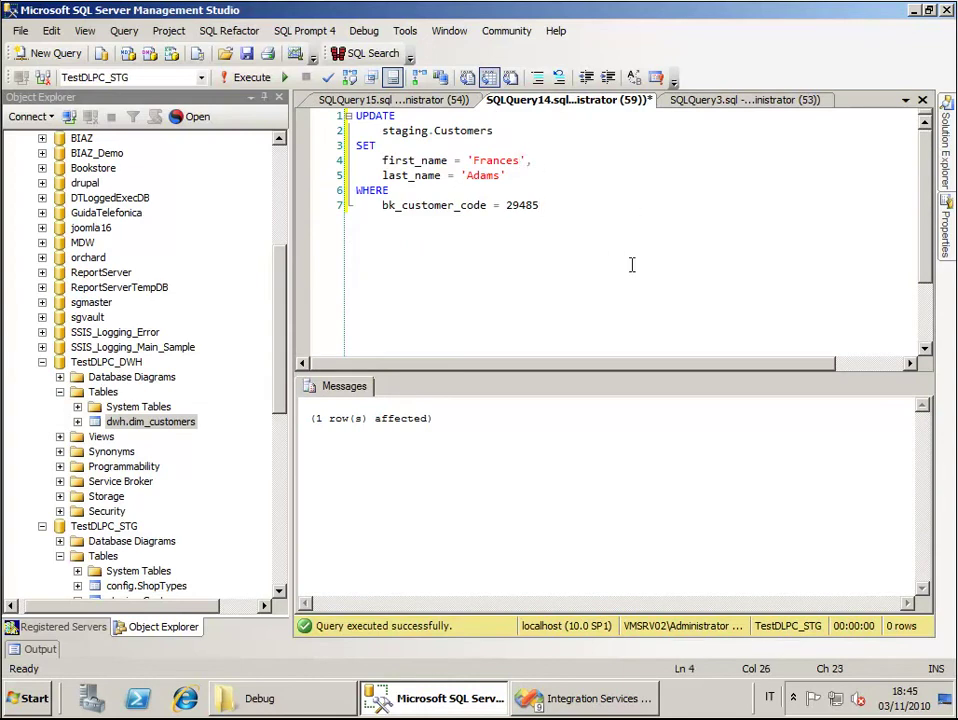
{"action": "type", "text": "2"}
{"action": "key", "text": "Down"}
{"action": "key", "text": "Left"}
{"action": "type", "text": "2"}
List the top 1000 rows of etl.vw_dim_customers and confirm row 1 reads Frances2 Adams2.
{"action": "left_click_drag", "start_coordinate": [279, 395], "coordinate": [274, 483]}
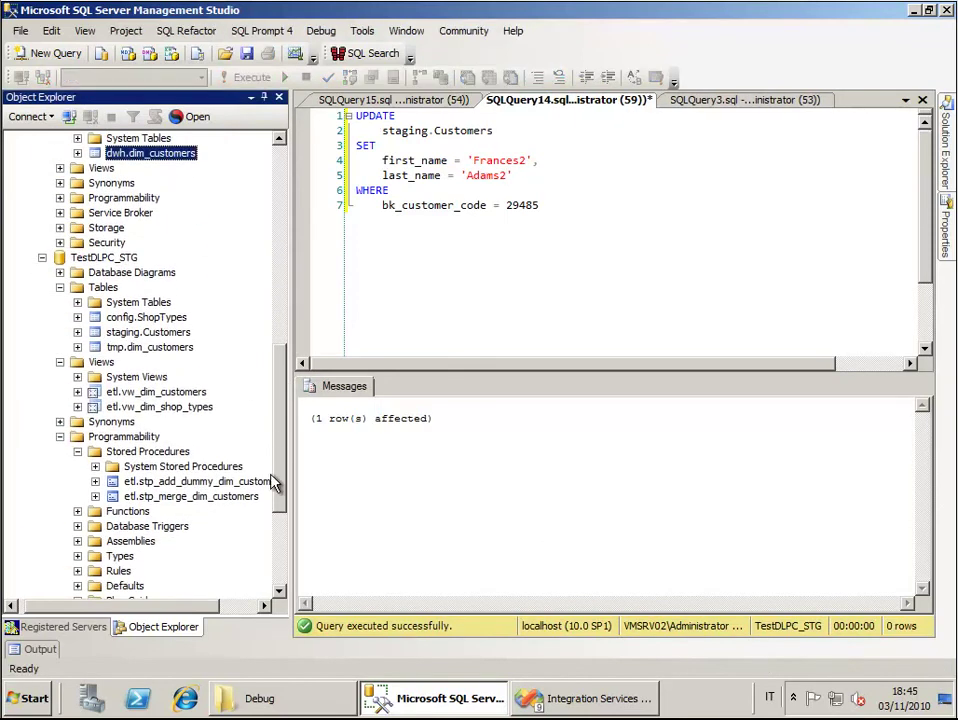
{"action": "right_click", "coordinate": [185, 399]}
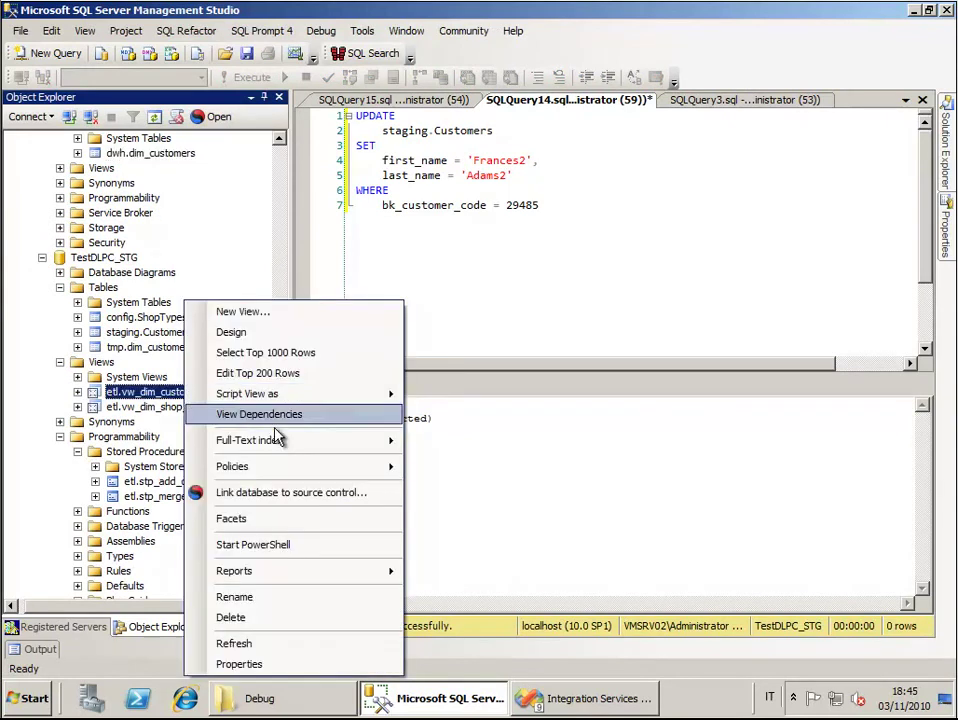
{"action": "left_click", "coordinate": [290, 351]}
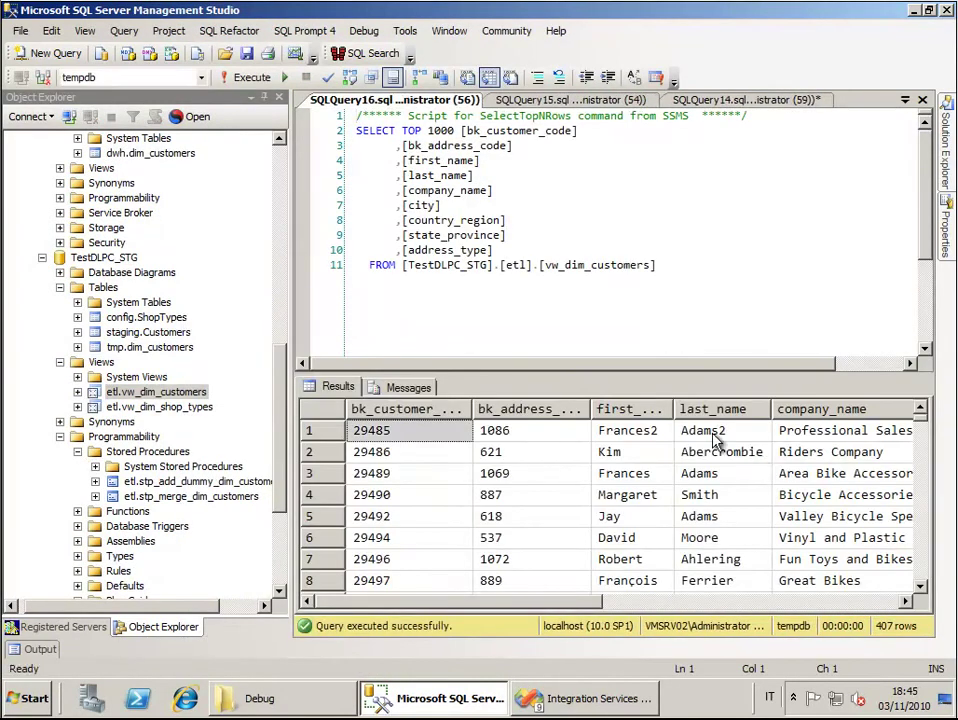
{"action": "left_click_drag", "start_coordinate": [628, 431], "coordinate": [705, 438]}
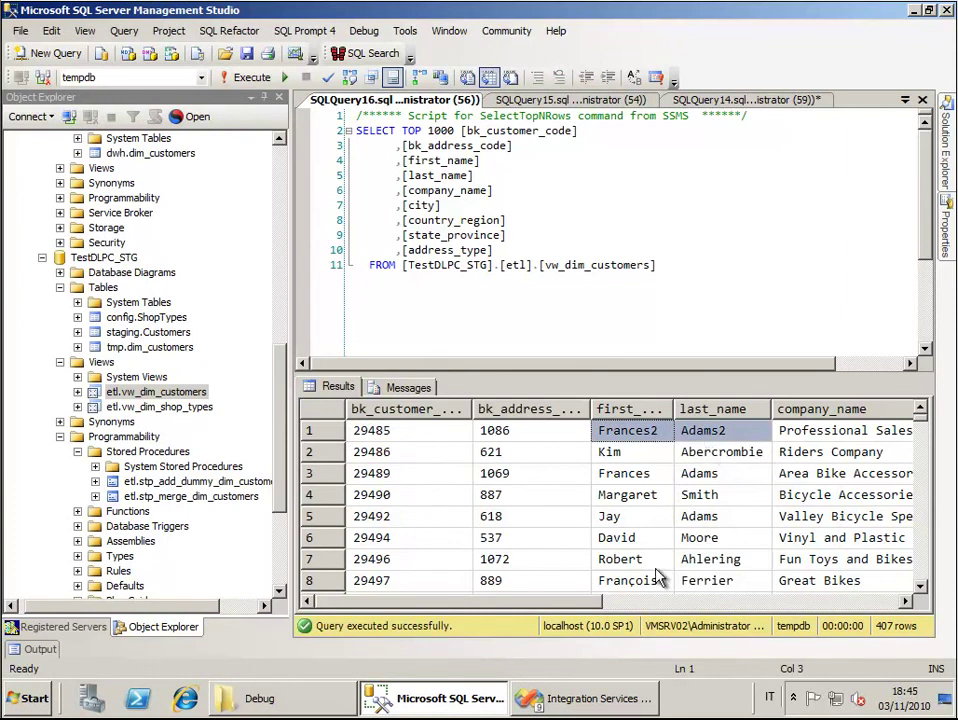
{"action": "left_click", "coordinate": [615, 699]}
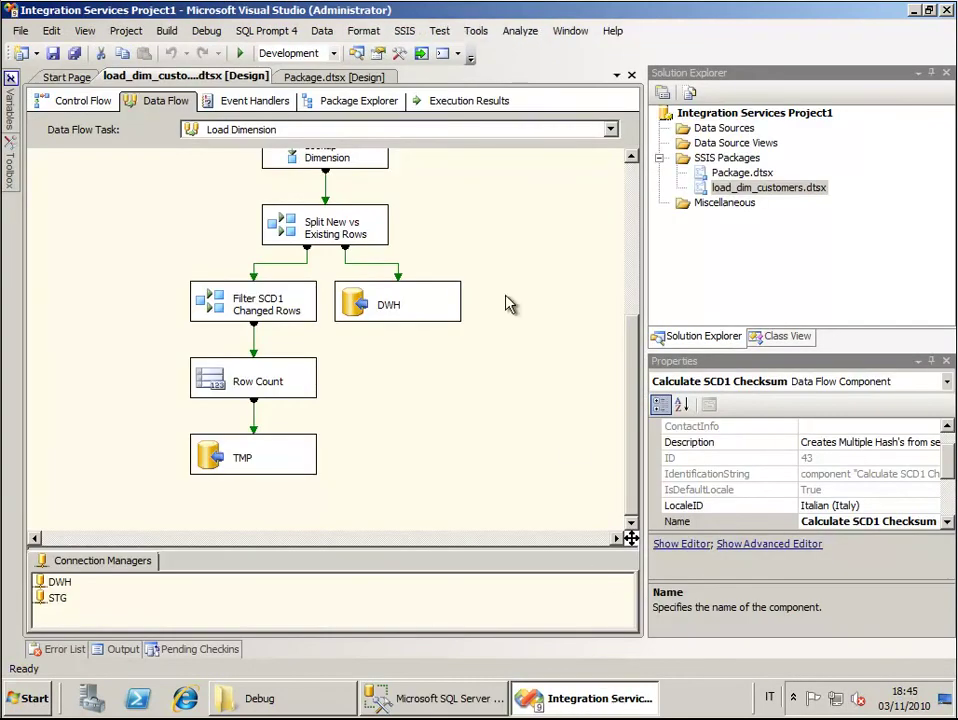
Execute load_dim_customers.dtsx again, check that 1 changed row reaches TMP, then stop debugging.
{"action": "right_click", "coordinate": [752, 187]}
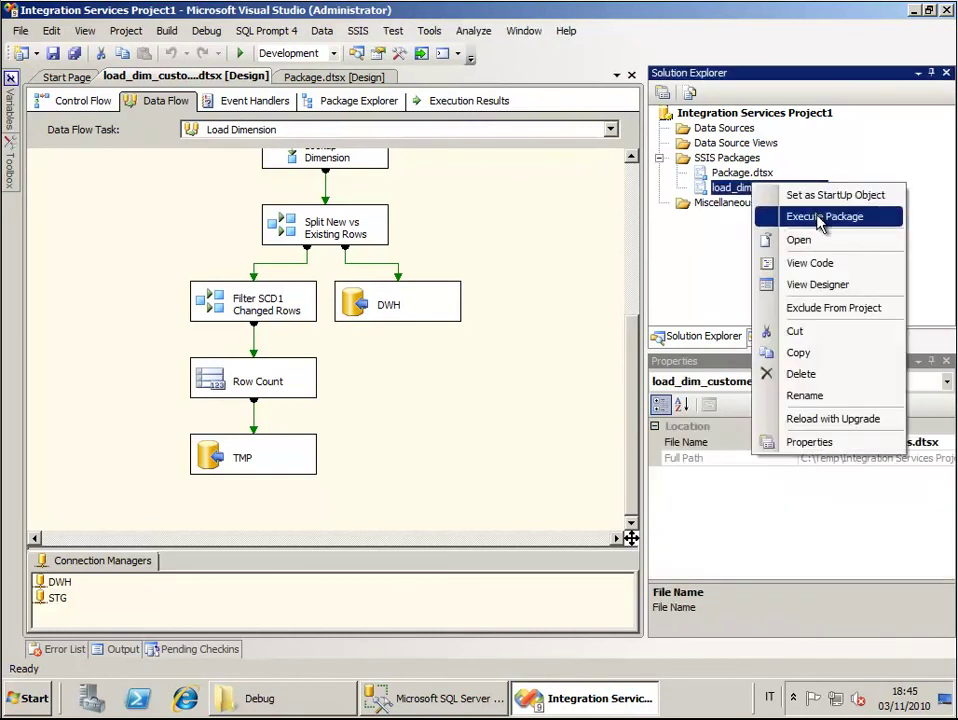
{"action": "left_click", "coordinate": [819, 216]}
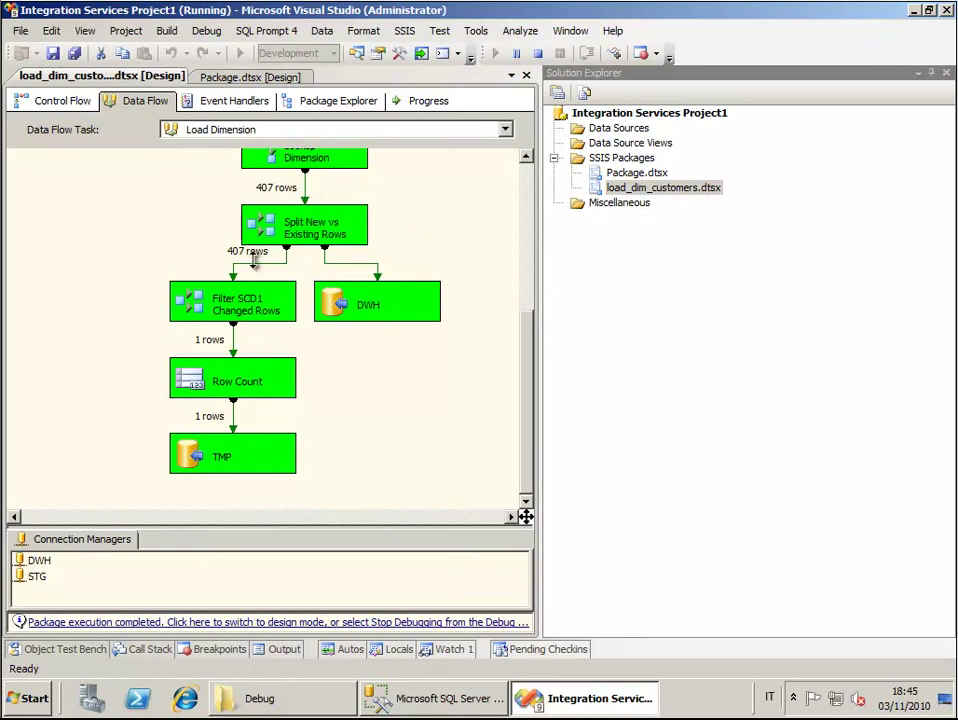
{"action": "left_click", "coordinate": [62, 101]}
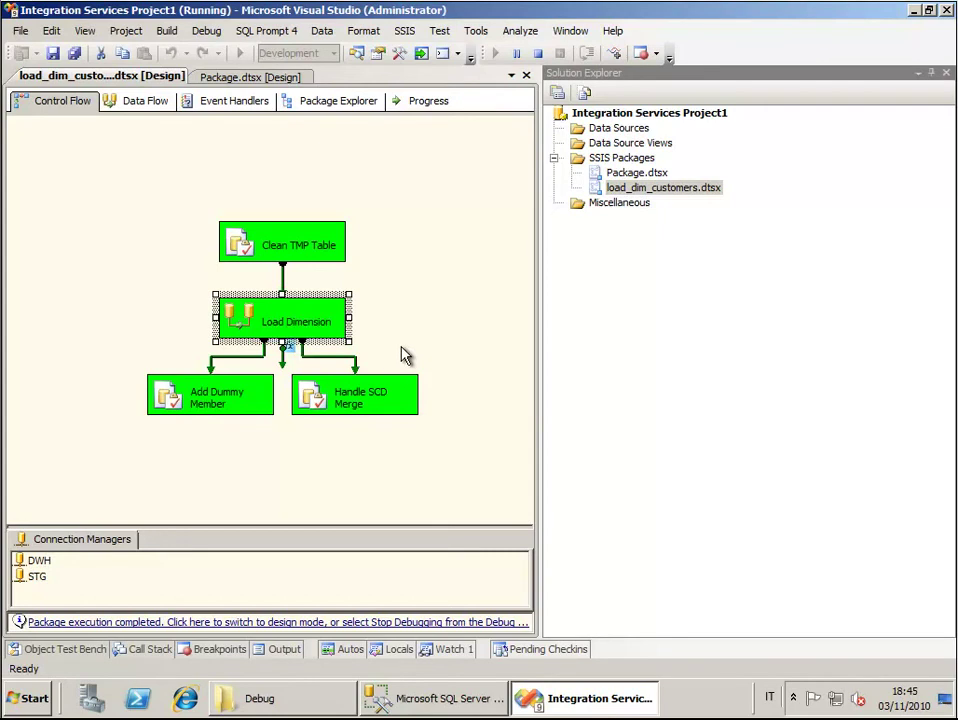
{"action": "left_click", "coordinate": [540, 62]}
Rerun the dwh.dim_customers SELECT query in the SQLQuery15 tab.
{"action": "left_click", "coordinate": [438, 700]}
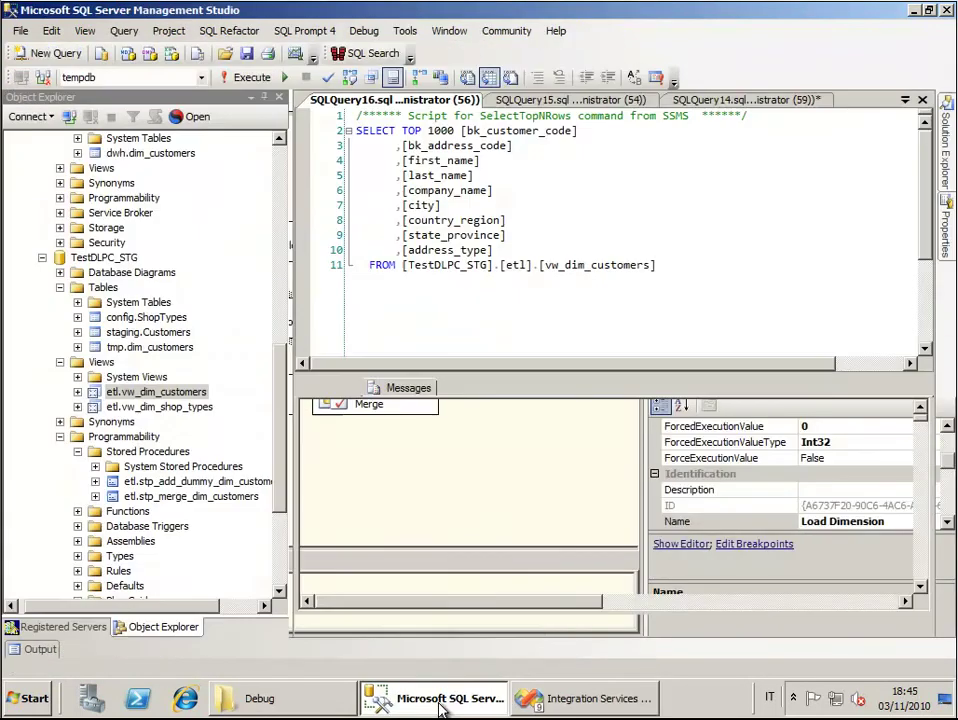
{"action": "left_click_drag", "start_coordinate": [278, 381], "coordinate": [300, 226]}
{"action": "left_click", "coordinate": [555, 100]}
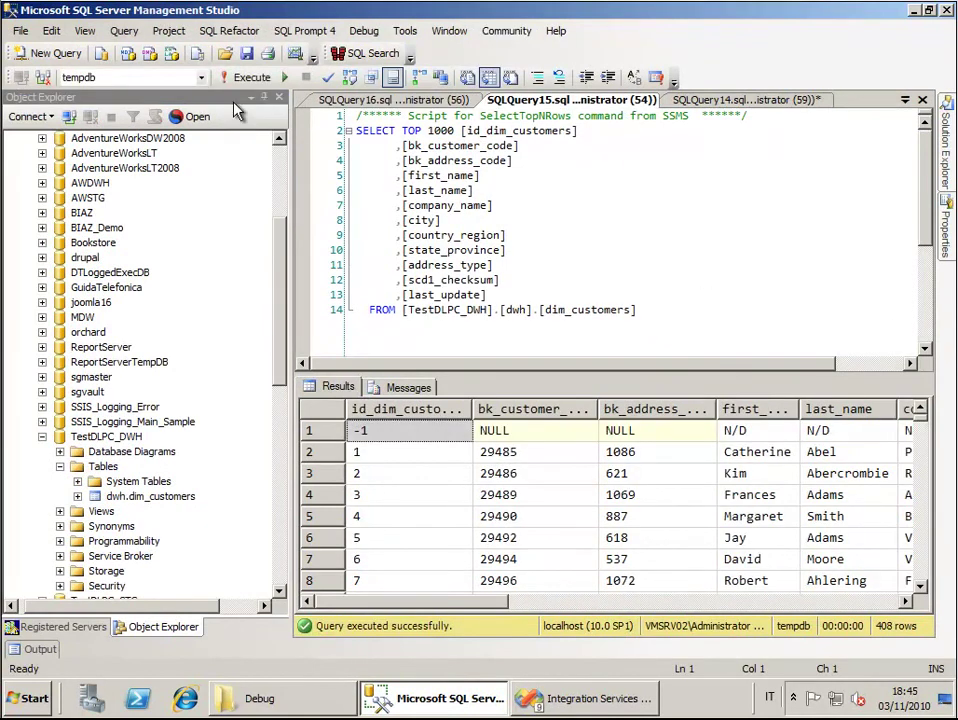
{"action": "left_click", "coordinate": [252, 77]}
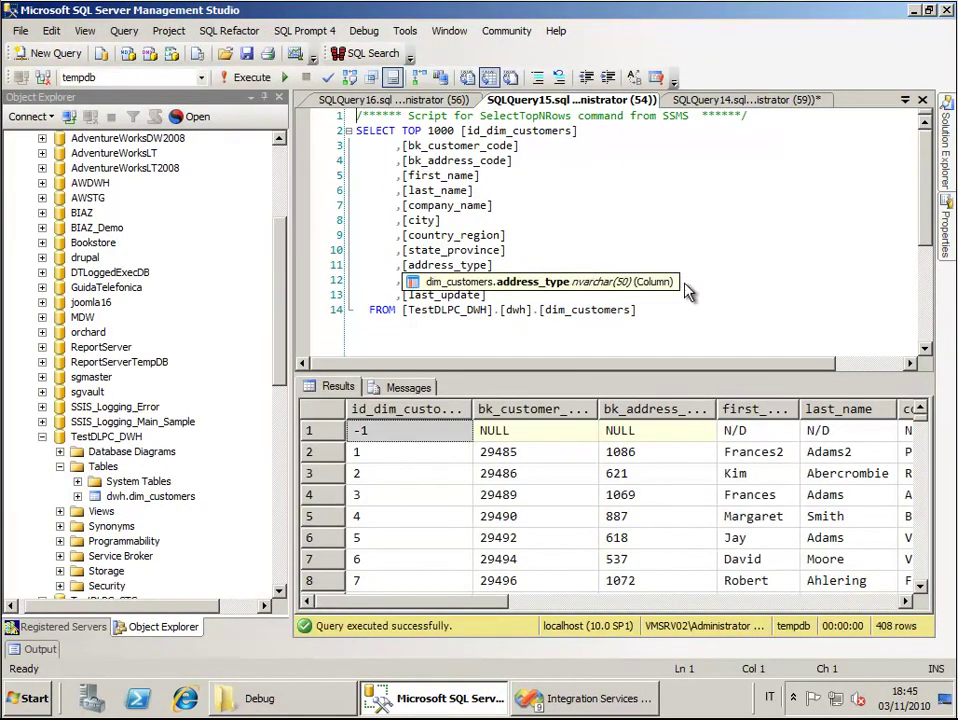
Check customer 29485 shows Frances2 Adams2 with last_update 18:45:25, then add a line below the query.
{"action": "left_click_drag", "start_coordinate": [542, 310], "coordinate": [628, 310]}
{"action": "left_click_drag", "start_coordinate": [745, 452], "coordinate": [830, 452]}
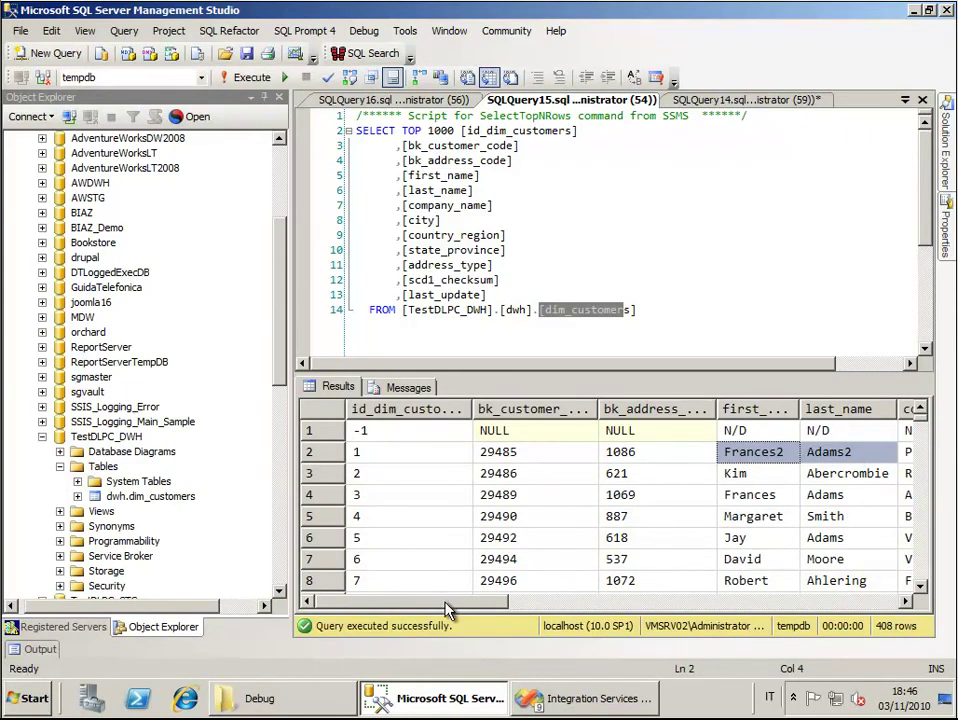
{"action": "left_click_drag", "start_coordinate": [447, 605], "coordinate": [830, 610]}
{"action": "left_click", "coordinate": [320, 452]}
{"action": "left_click", "coordinate": [900, 452]}
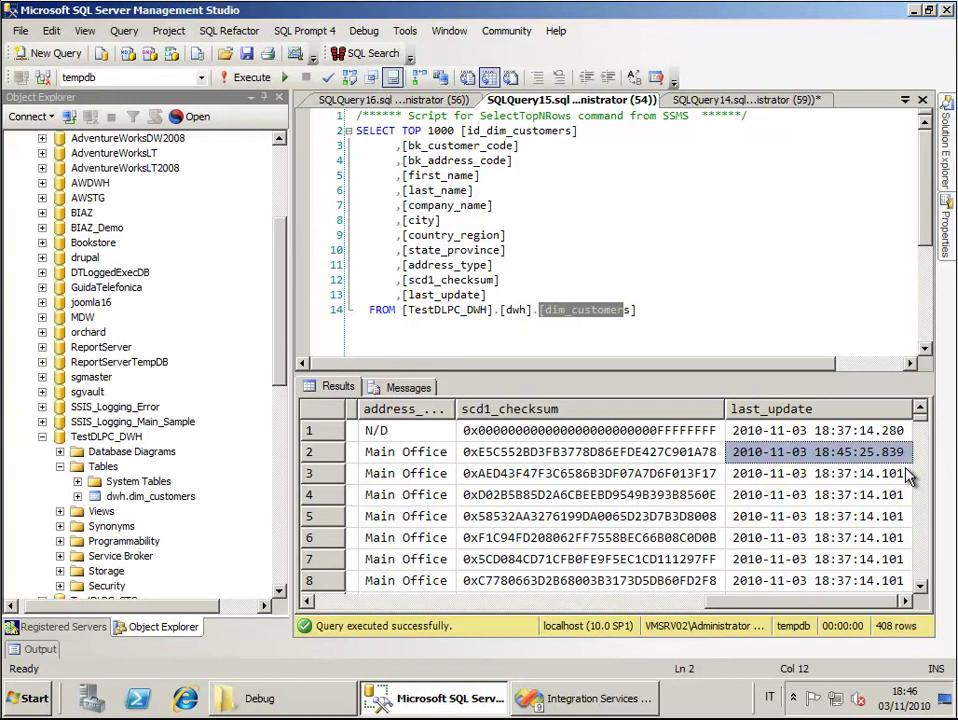
{"action": "left_click_drag", "start_coordinate": [735, 601], "coordinate": [335, 601]}
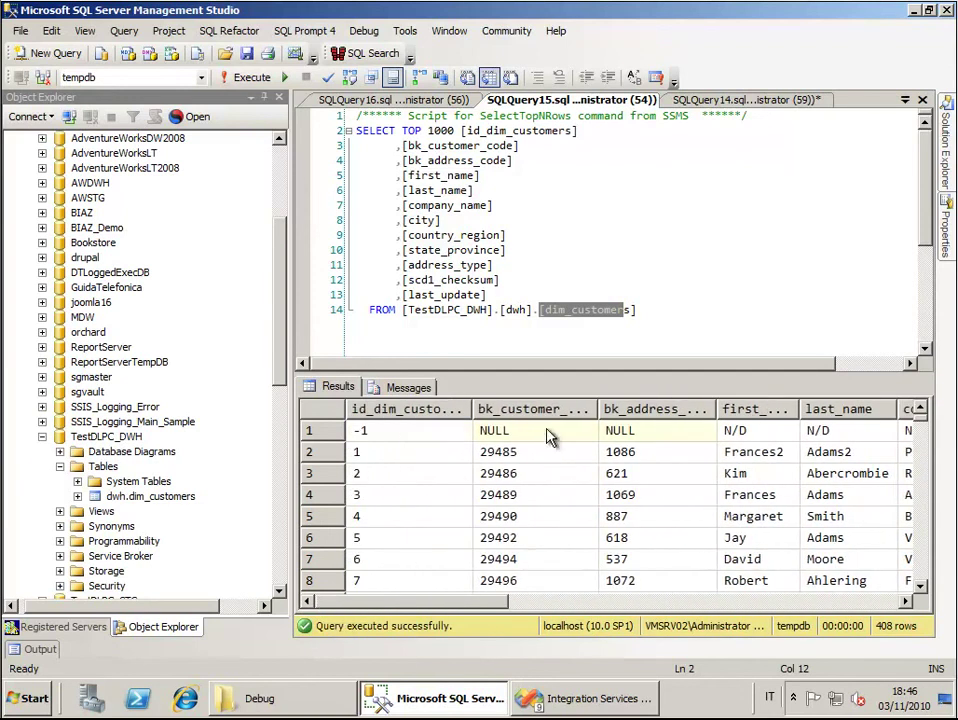
{"action": "left_click", "coordinate": [727, 310]}
{"action": "key", "text": "Return"}
{"action": "key", "text": "Return"}
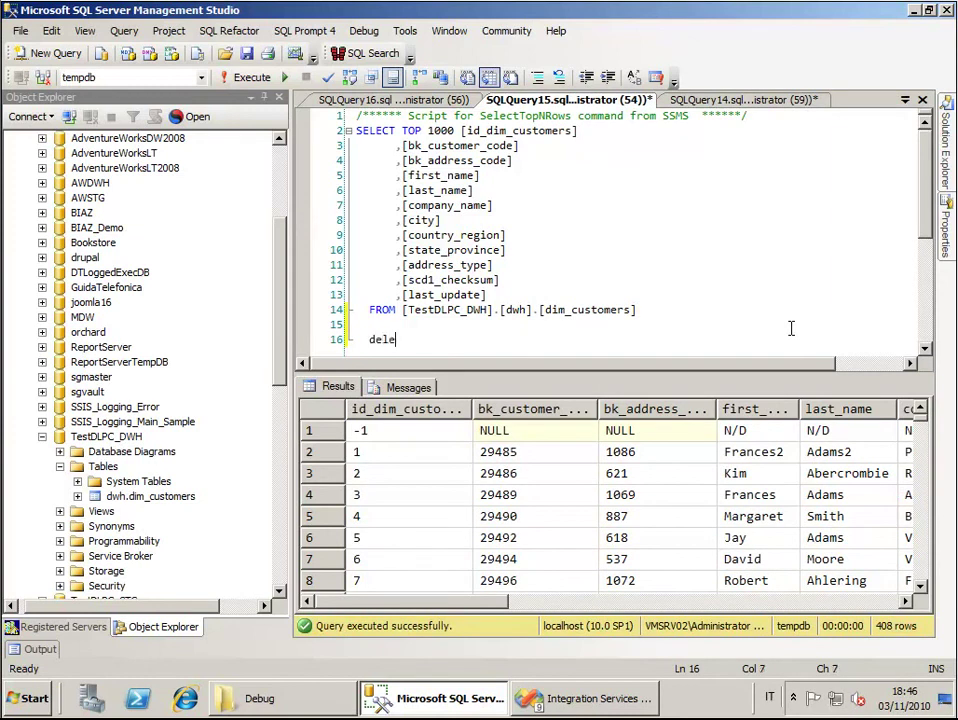
Write DELETE FROM [TestDLPC_DWH].[dwh].[dim_customers] WHERE id_dim_customers = 1 below the SELECT.
{"action": "type", "text": "te from"}
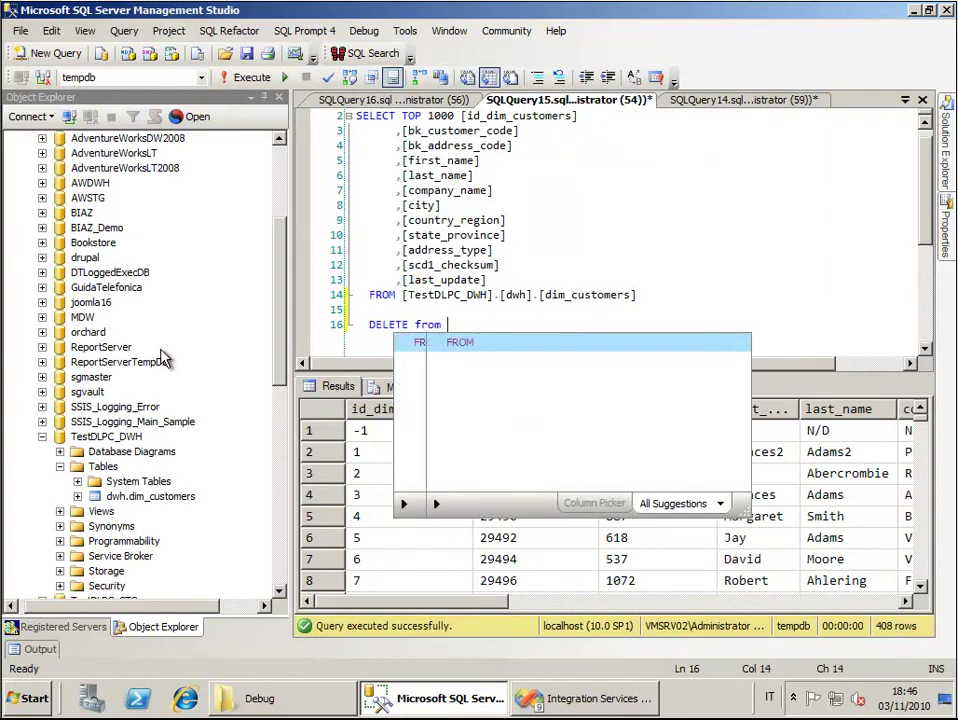
{"action": "left_click", "coordinate": [402, 294]}
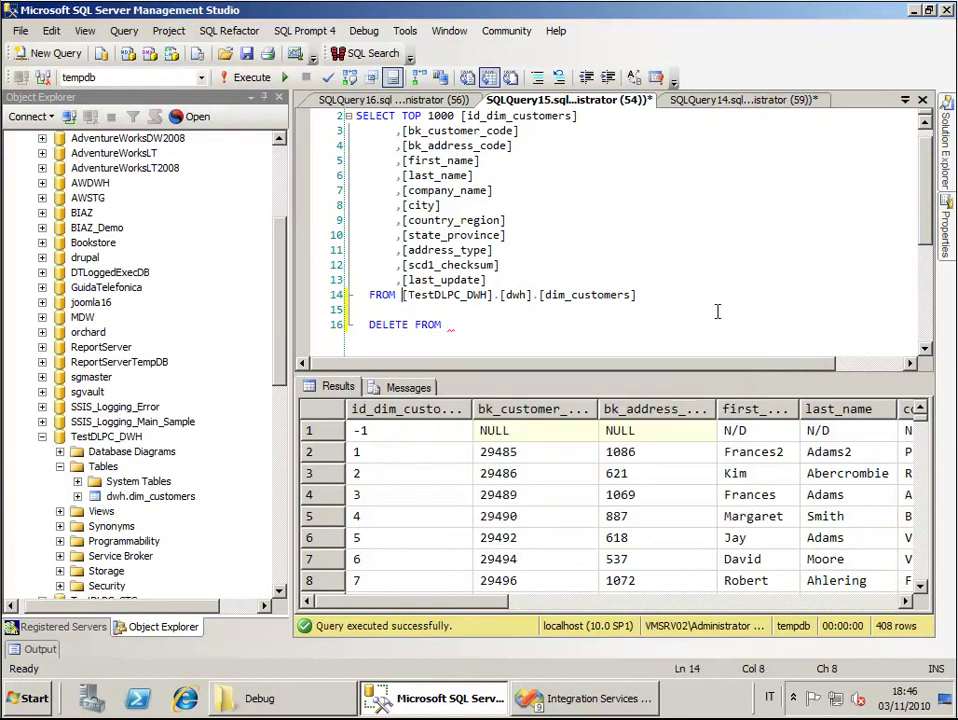
{"action": "key", "text": "shift+End"}
{"action": "key", "text": "ctrl+c"}
{"action": "key", "text": "ctrl+End"}
{"action": "key", "text": "ctrl+v"}
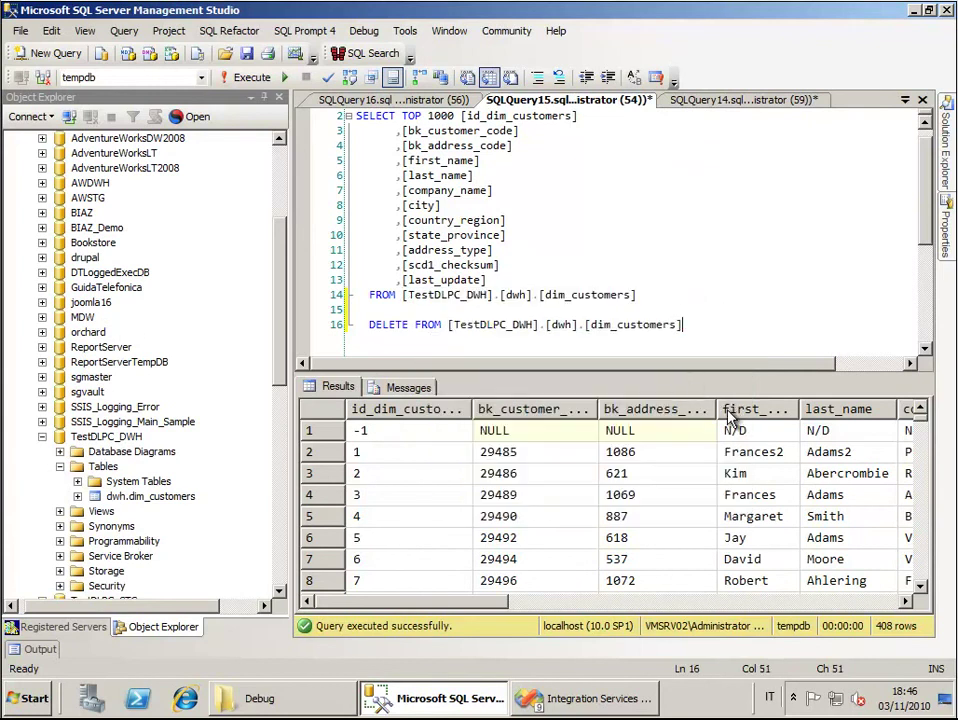
{"action": "type", "text": "where id_d"}
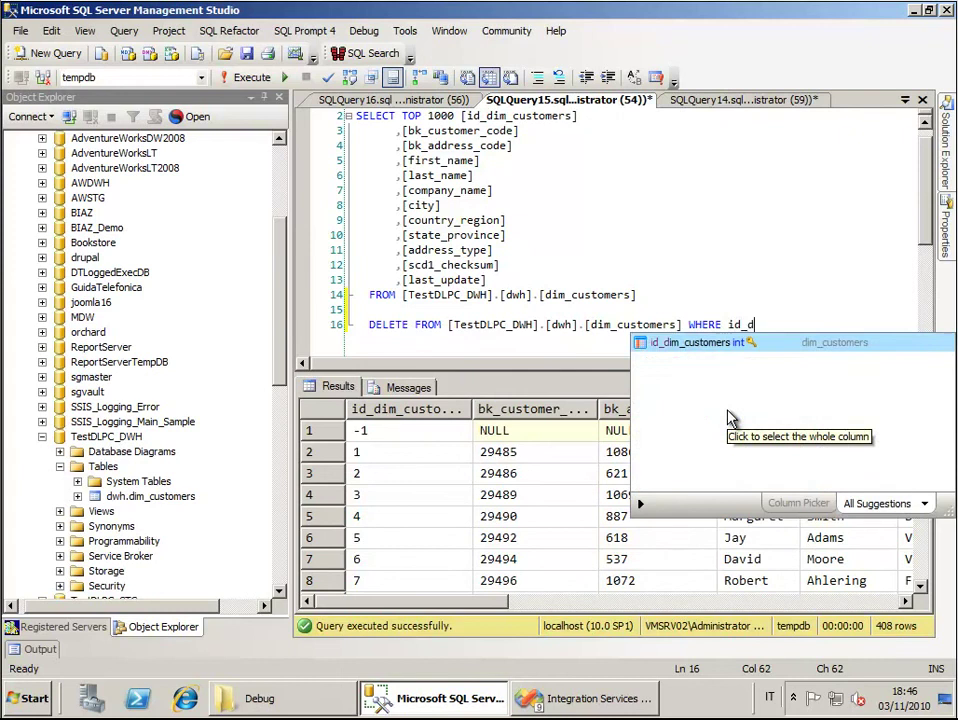
{"action": "type", "text": "im"}
{"action": "key", "text": "Tab"}
{"action": "type", "text": "= 1"}
{"action": "key", "text": "Return"}
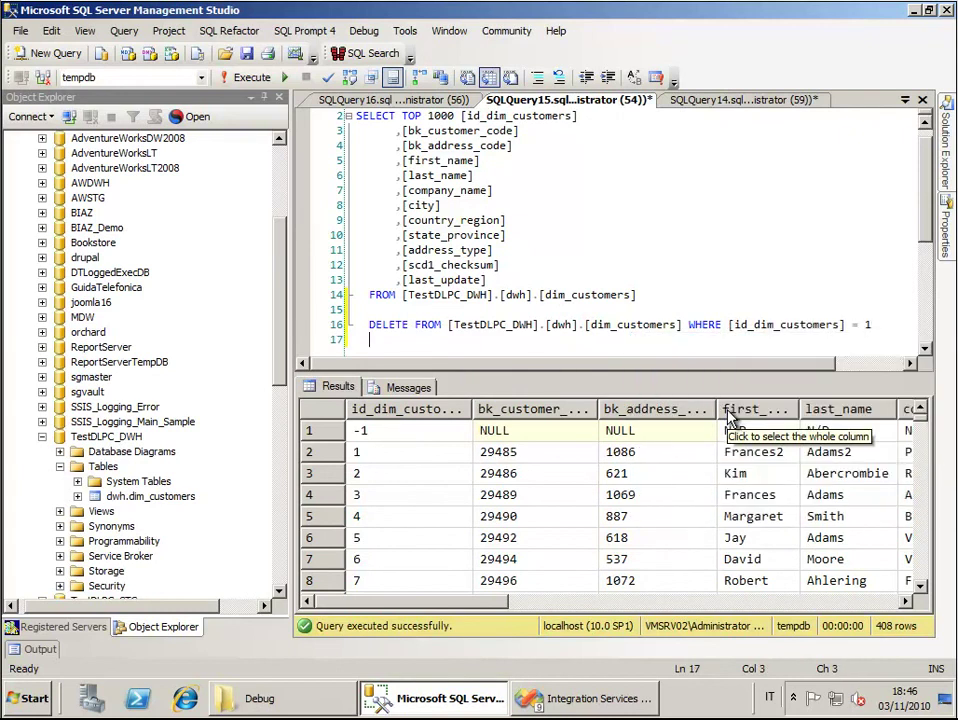
Run only the DELETE, remove it from the script, and rerun the SELECT returning 407 rows.
{"action": "key", "text": "shift+Up"}
{"action": "key", "text": "F5"}
{"action": "key", "text": "Delete"}
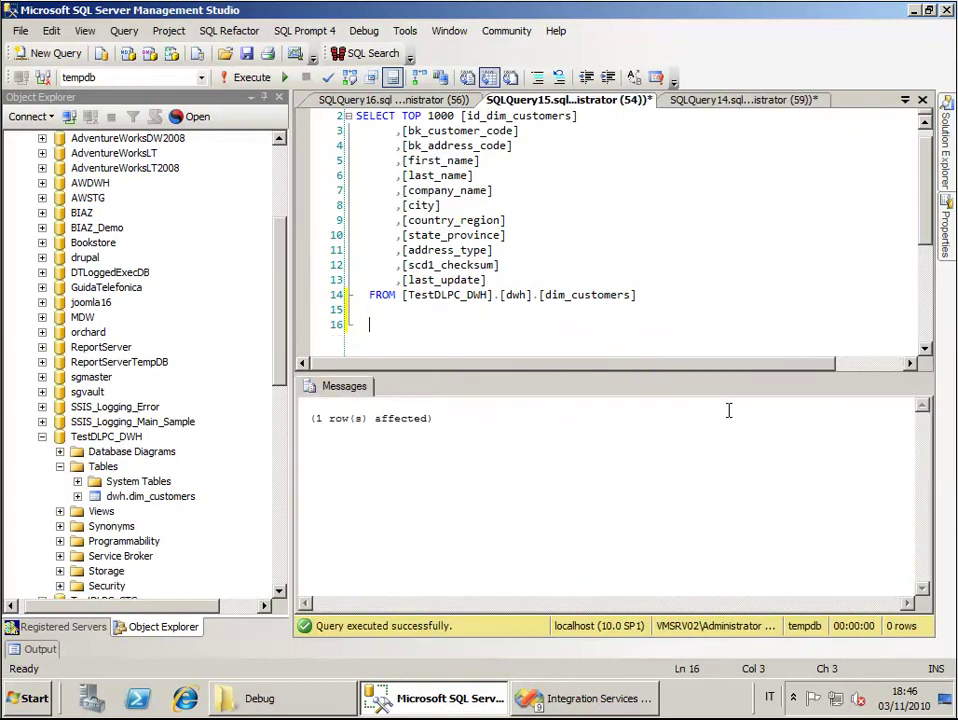
{"action": "key", "text": "F5"}
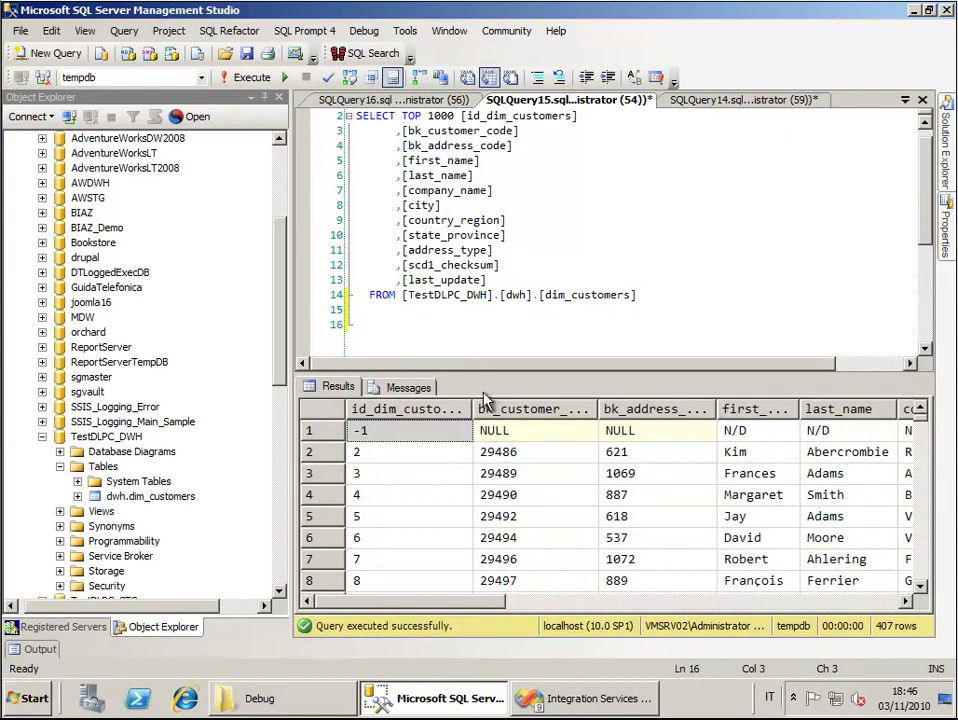
Rerun load_dim_customers.dtsx, confirm Load Dimension inserts 1 row via DWH, then stop debugging.
{"action": "left_click", "coordinate": [590, 698]}
{"action": "right_click", "coordinate": [705, 188]}
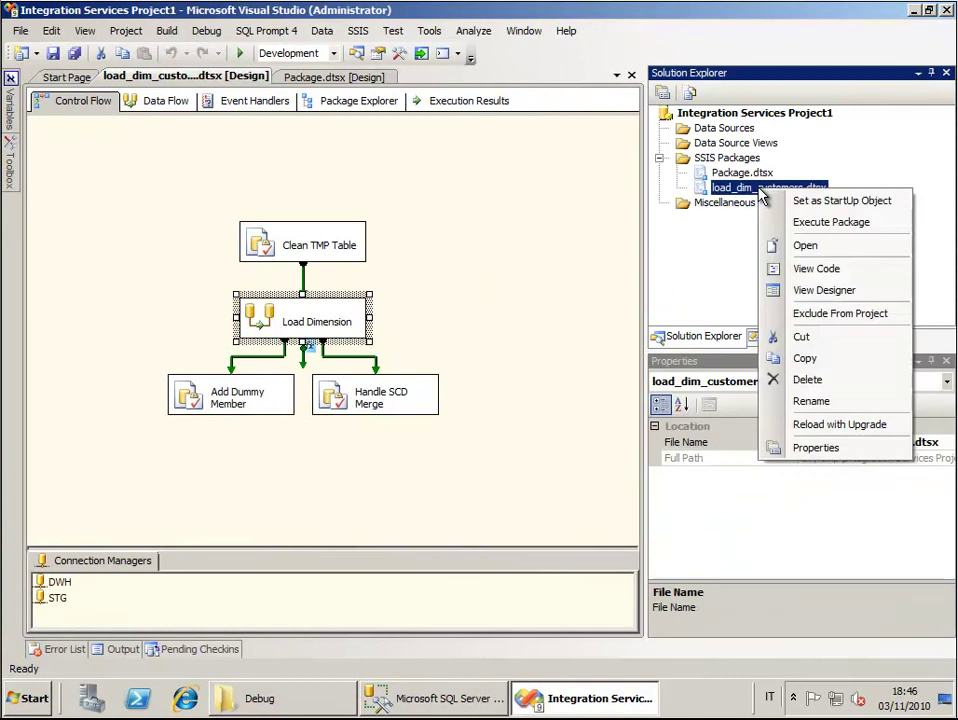
{"action": "left_click", "coordinate": [834, 222]}
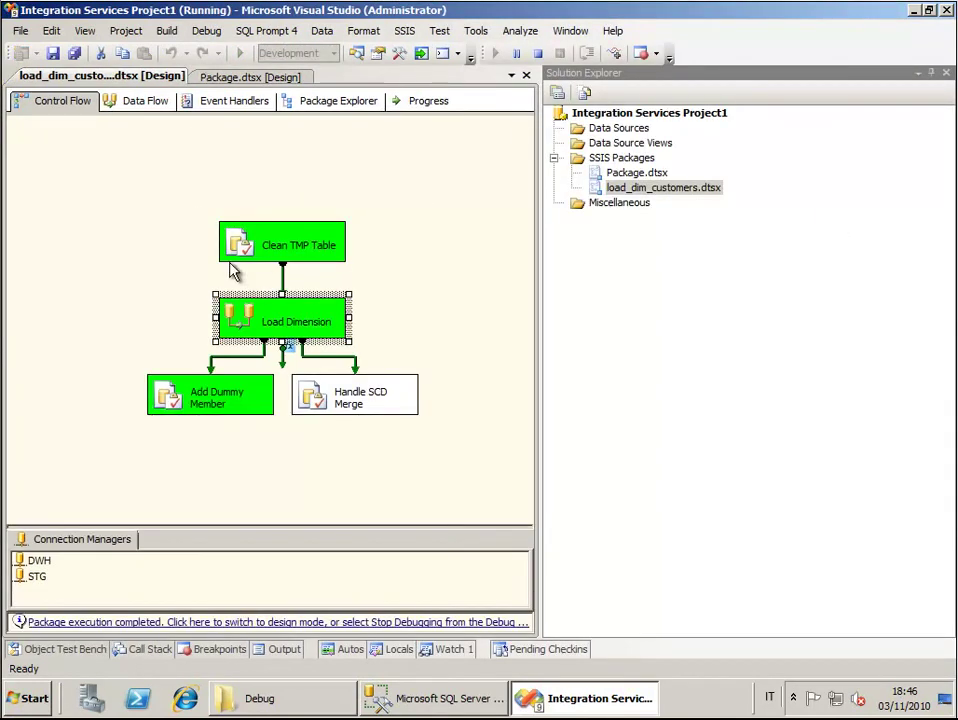
{"action": "double_click", "coordinate": [256, 322]}
{"action": "left_click_drag", "start_coordinate": [533, 274], "coordinate": [538, 383]}
{"action": "left_click_drag", "start_coordinate": [321, 301], "coordinate": [334, 323]}
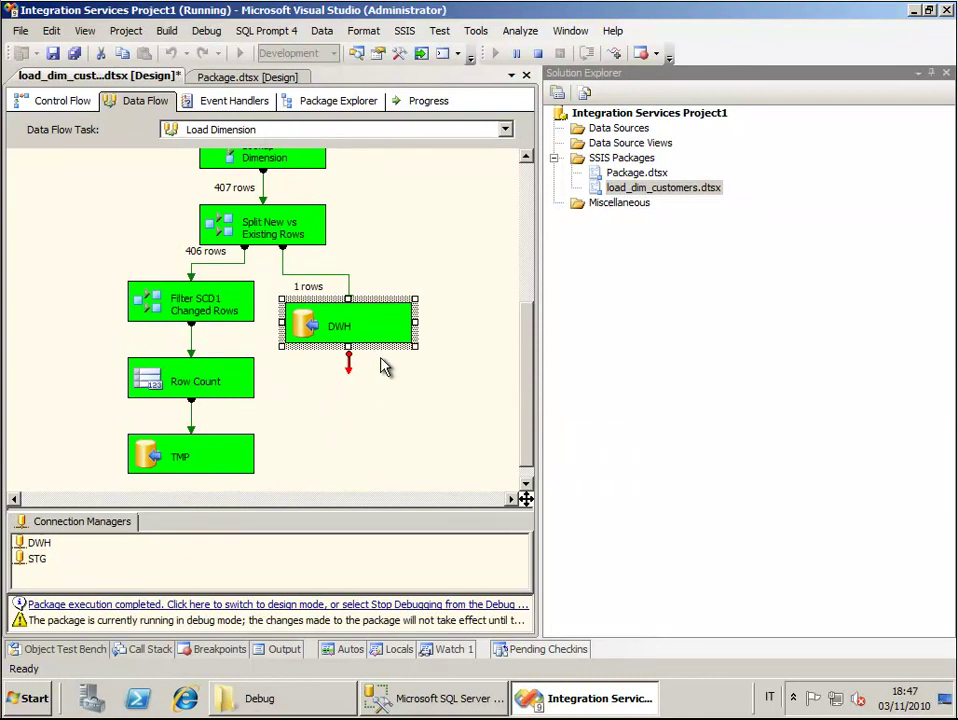
{"action": "left_click", "coordinate": [537, 53]}
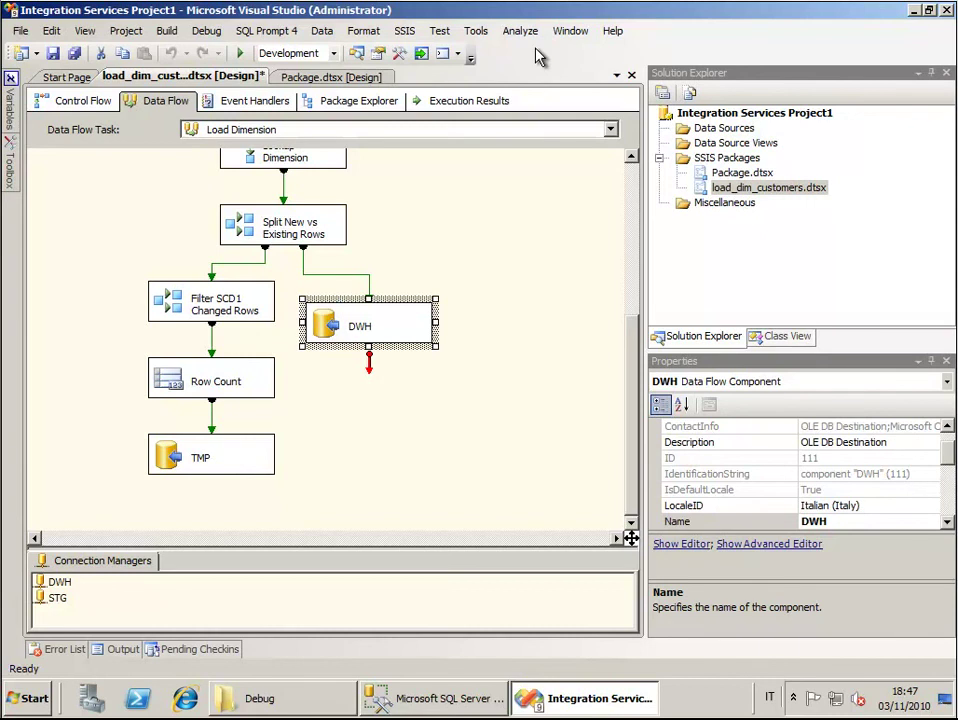
Switch the load_dim_customers.dtsx designer to its Control Flow view.
{"action": "left_click", "coordinate": [62, 100]}
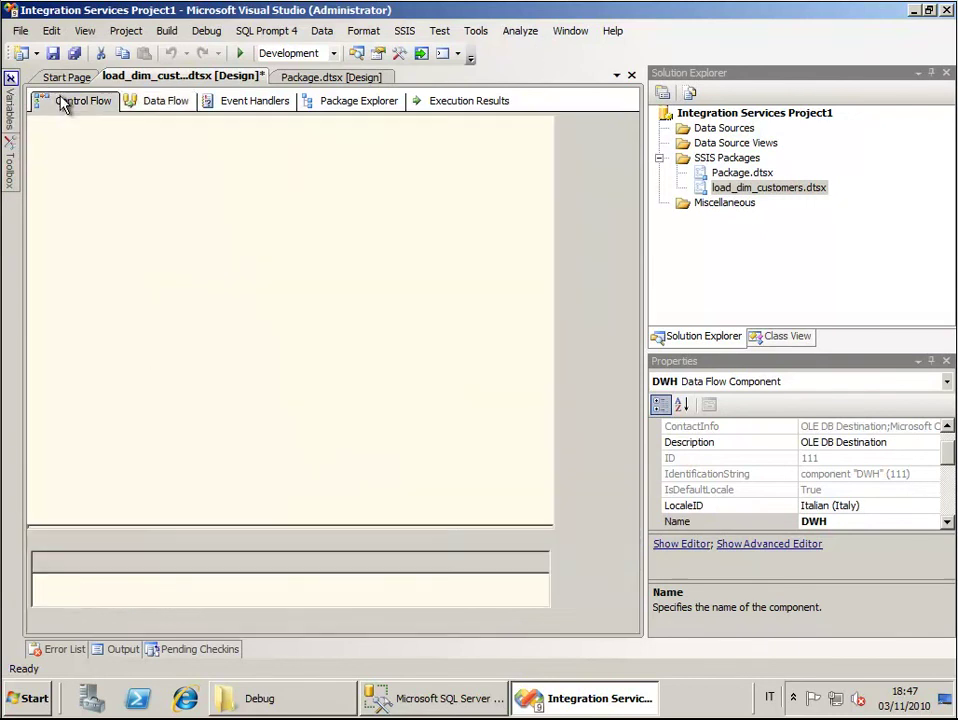